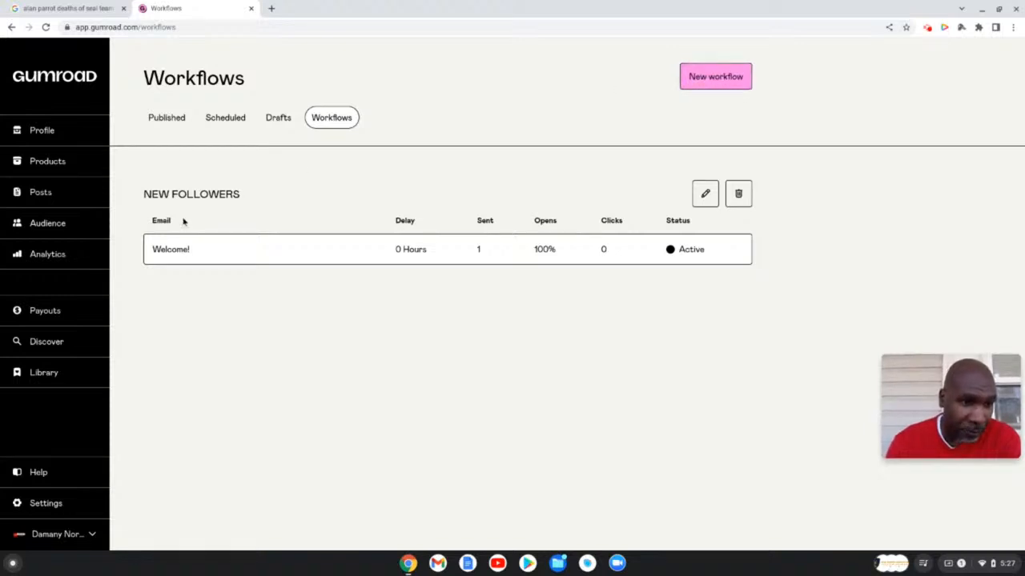
click(44, 163)
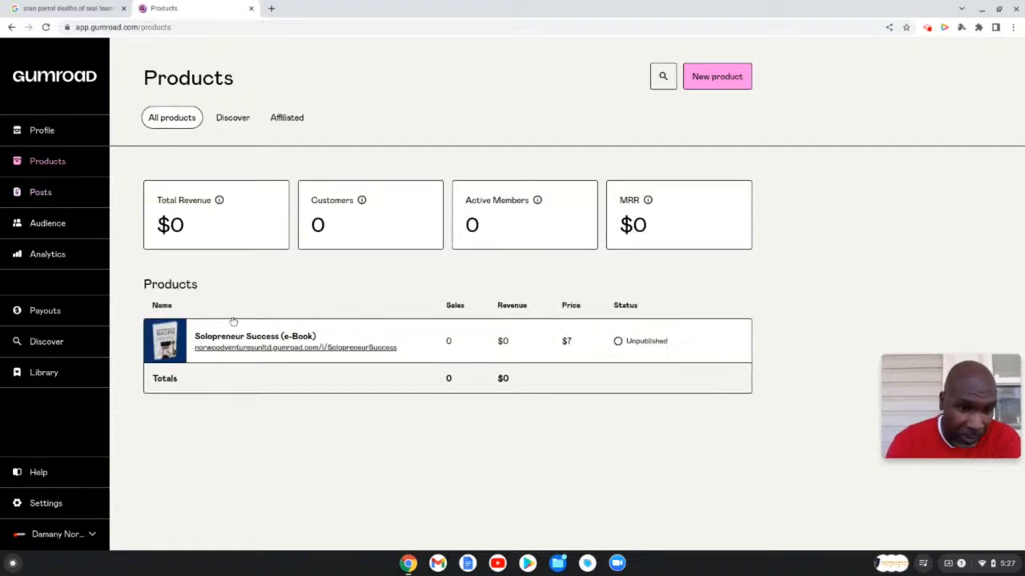
mouse_move(307, 336)
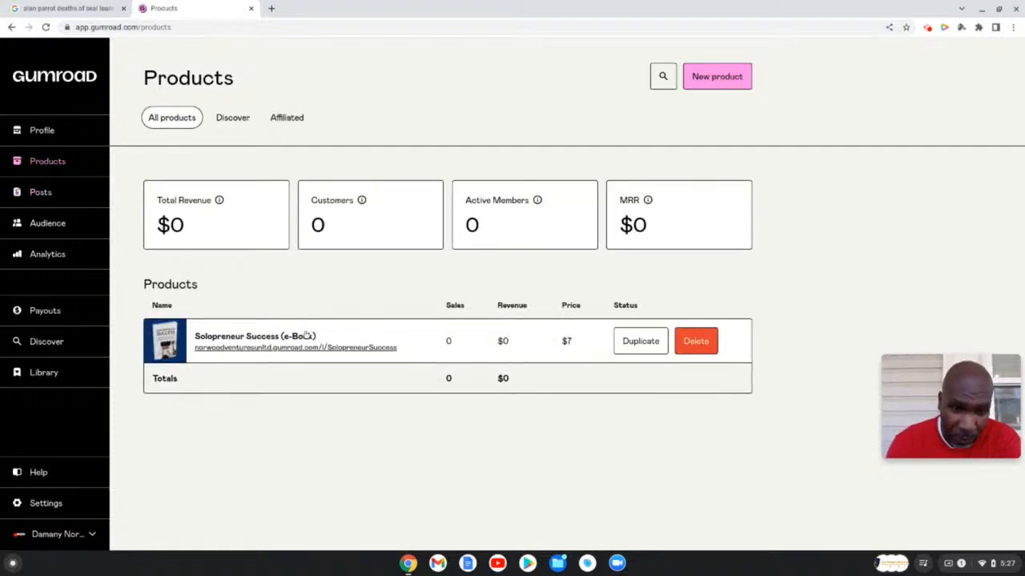
click(41, 193)
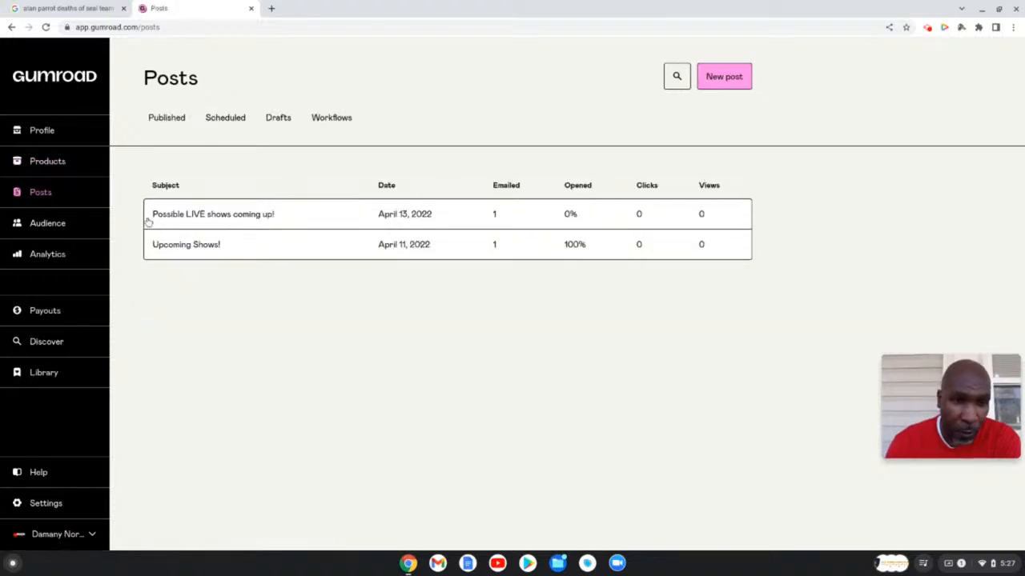
click(337, 120)
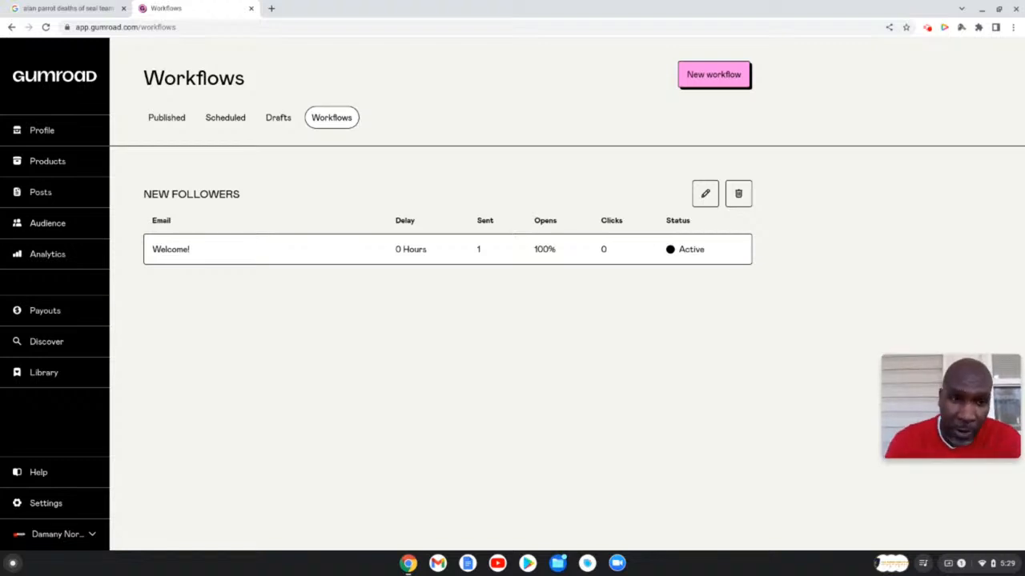
- Start a new workflow and name it 'TEST Product'
click(694, 76)
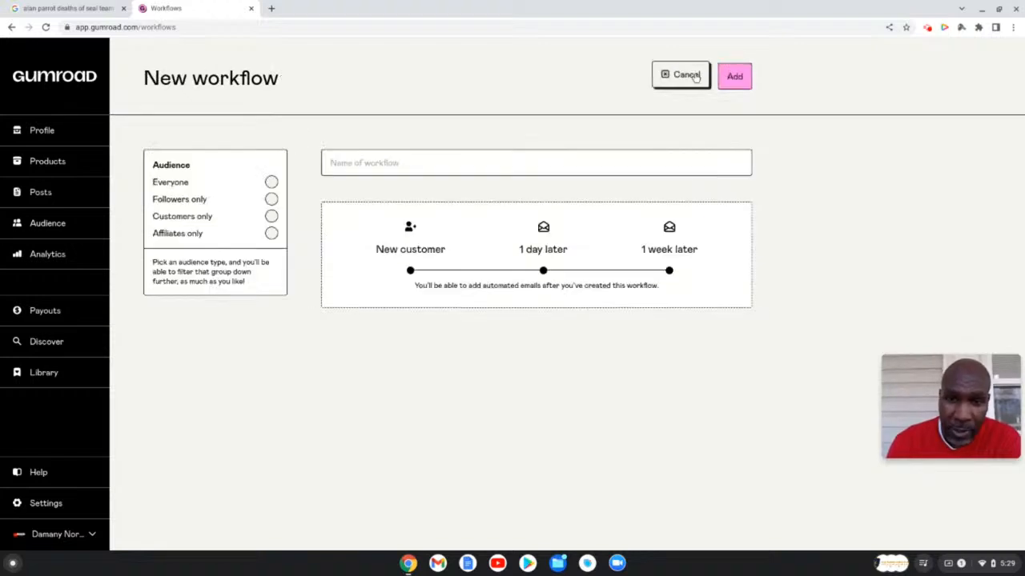
click(410, 162)
text(TEST Pr)
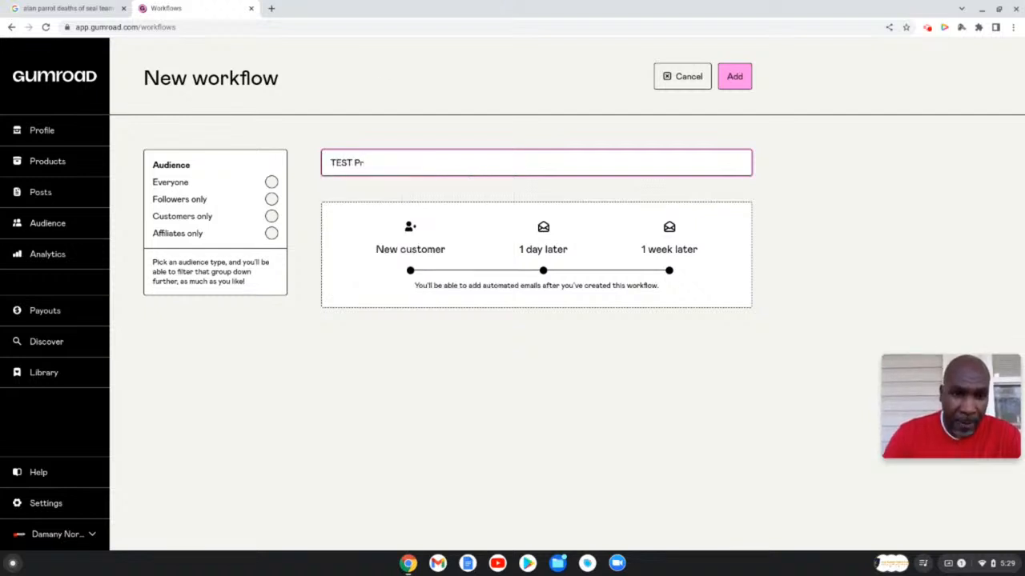
text(oduct)
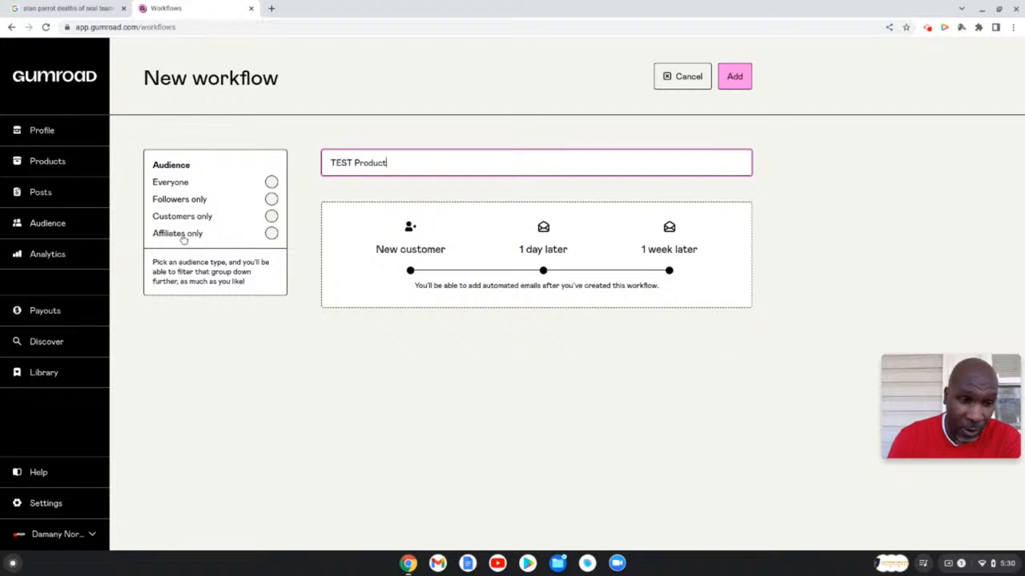
- Set the workflow audience to Customers only and review the filter fields it reveals
click(272, 216)
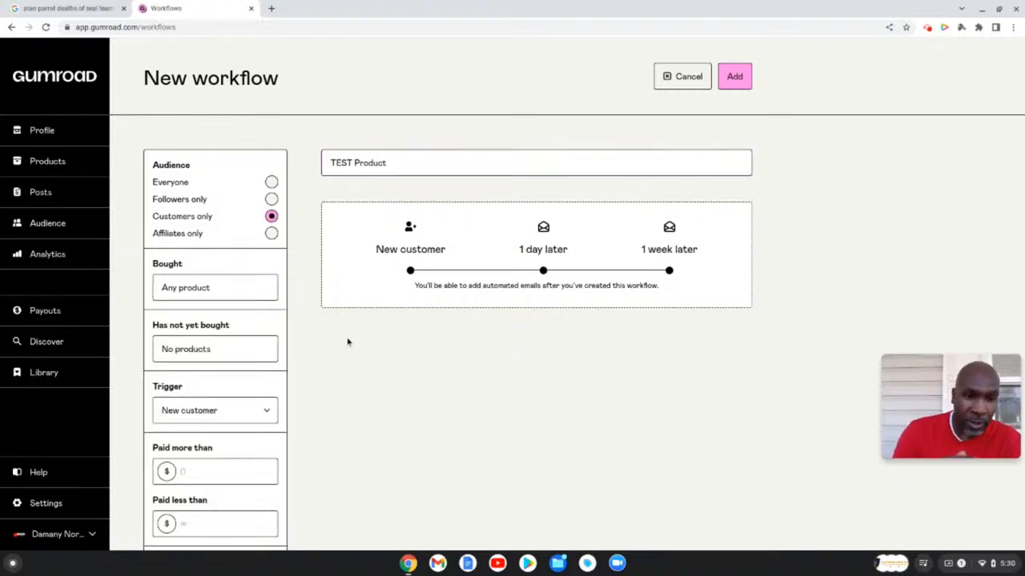
scroll(349, 340, down, 3)
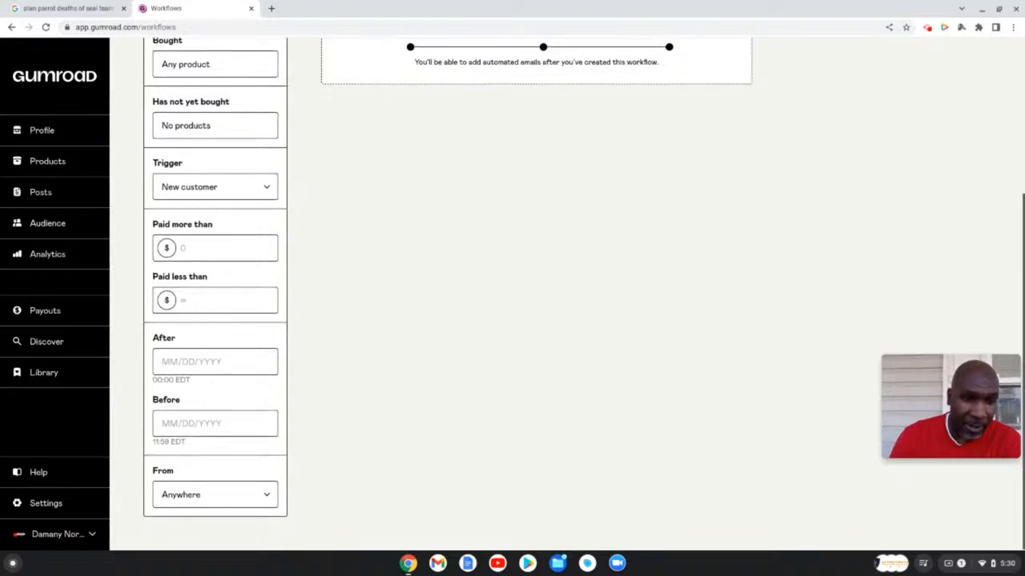
scroll(348, 342, up, 3)
scroll(347, 342, down, 2)
scroll(348, 342, down, 1)
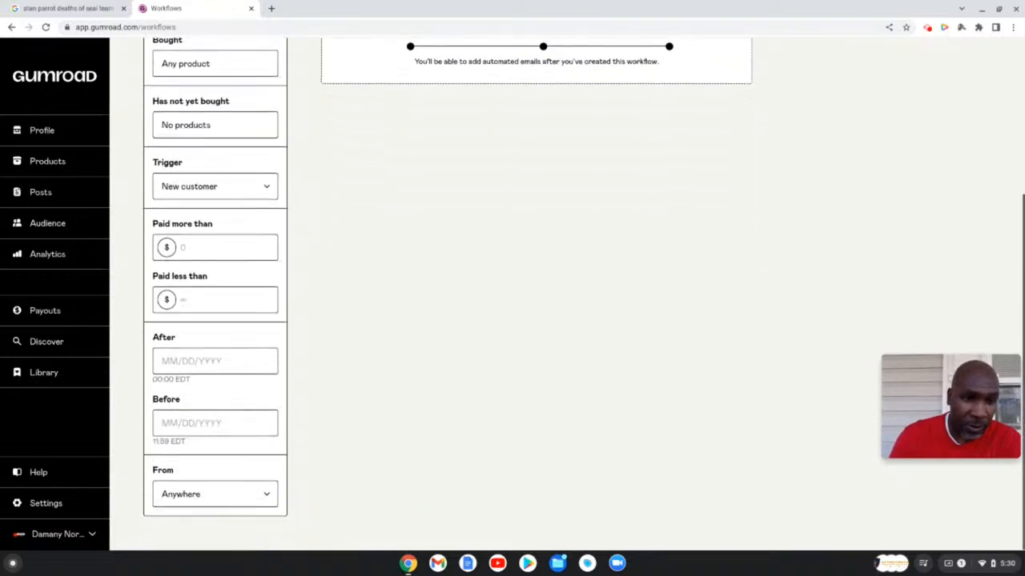
scroll(447, 288, up, 3)
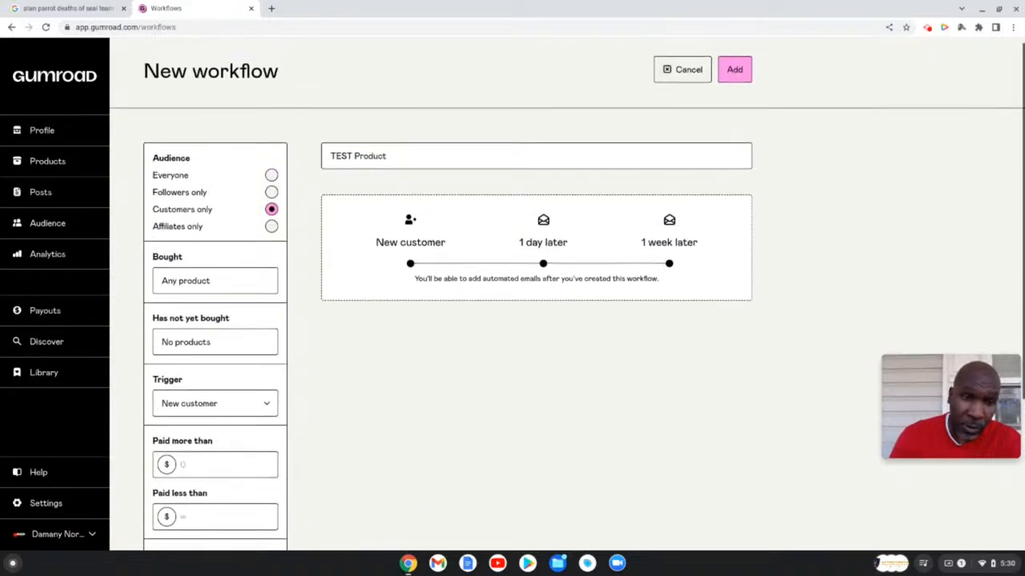
scroll(446, 288, down, 1)
scroll(304, 232, down, 2)
scroll(304, 232, up, 3)
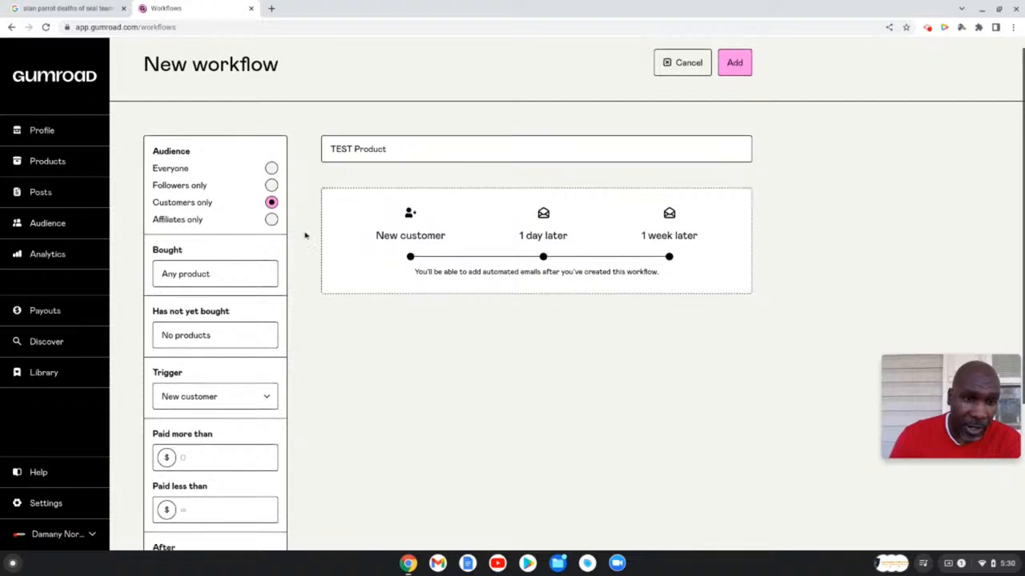
- Preview the Followers only, Everyone and Affiliates only audiences, then return to Customers only
click(272, 185)
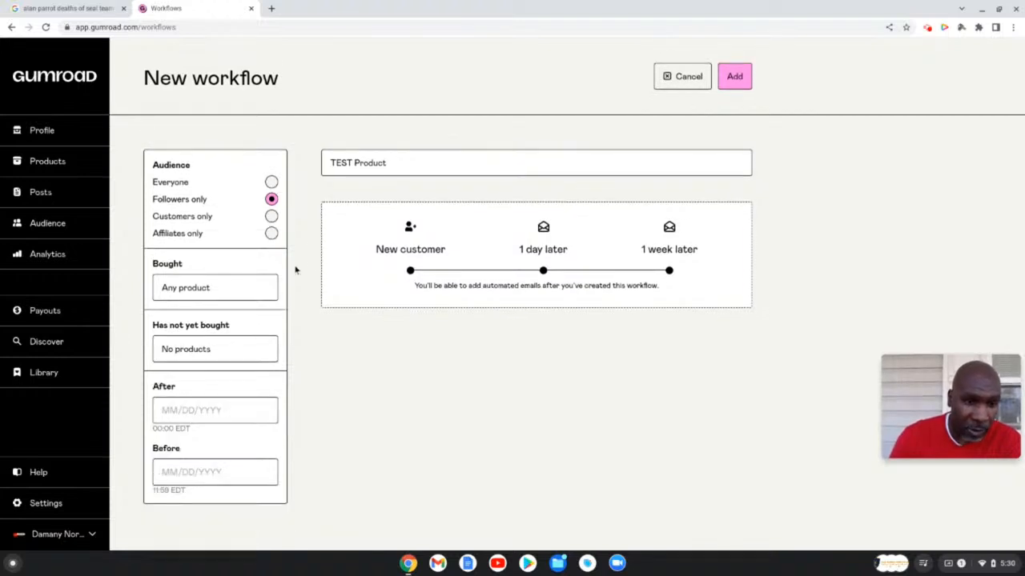
click(271, 183)
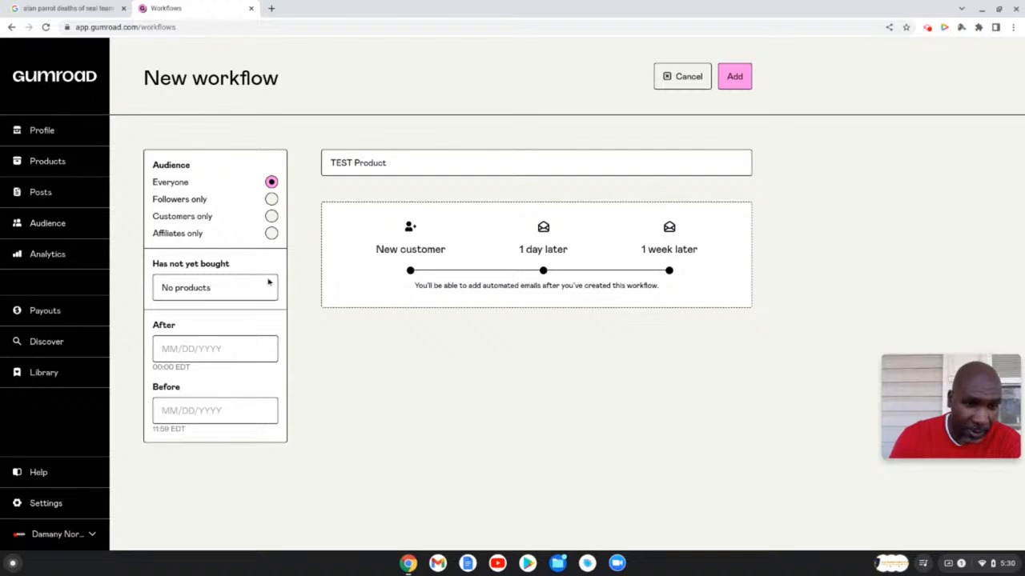
click(272, 234)
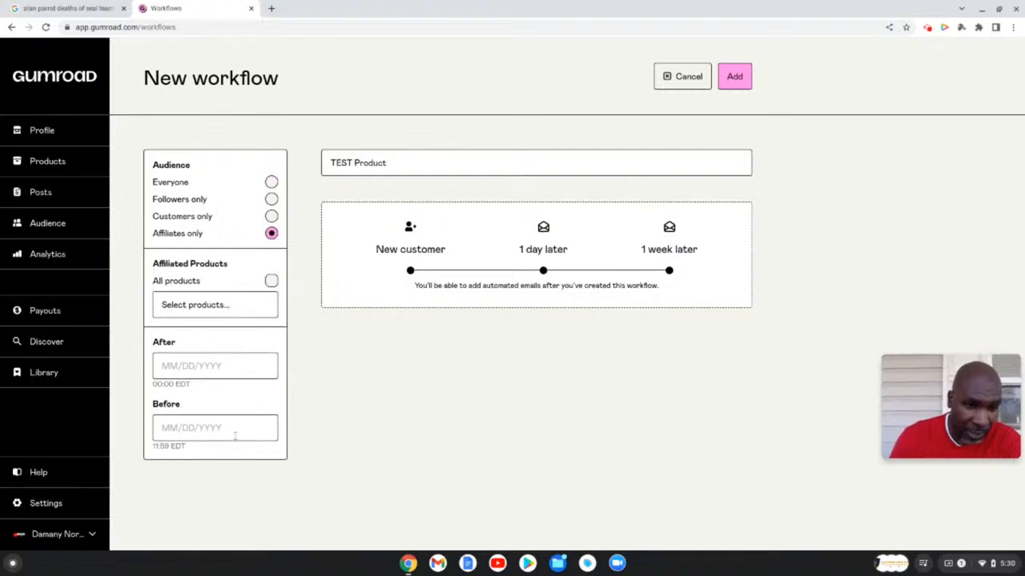
click(271, 217)
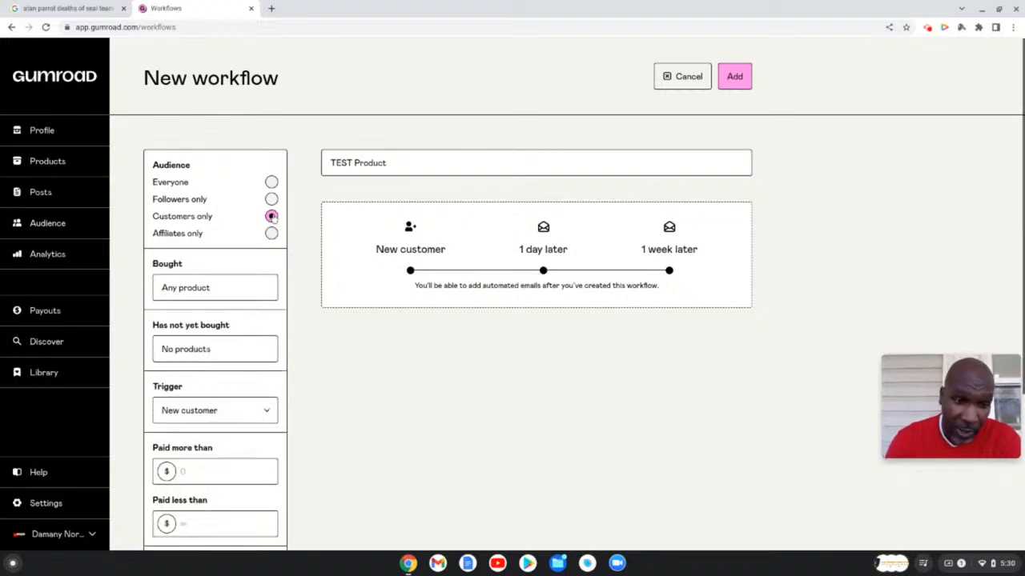
scroll(304, 305, down, 1)
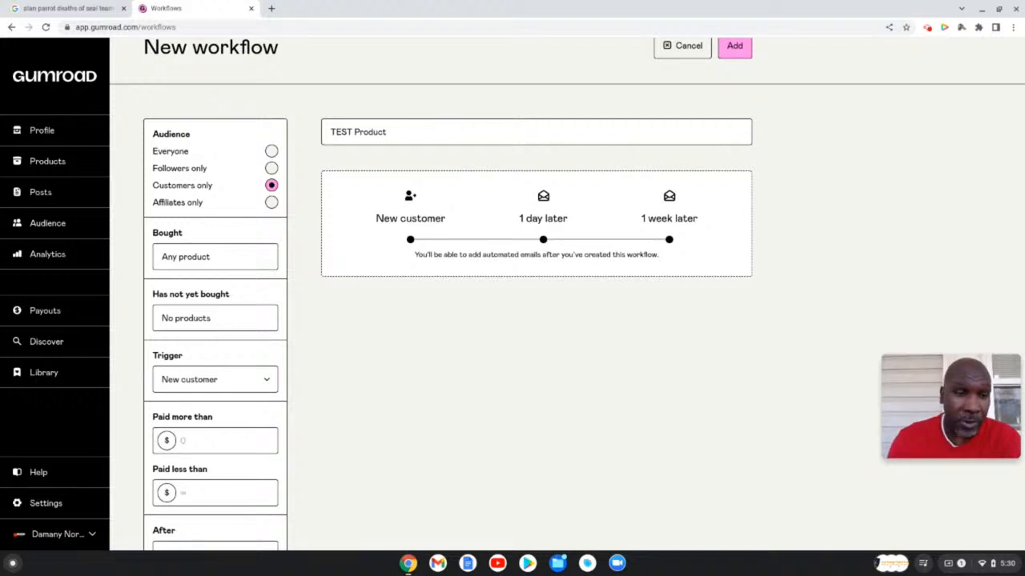
- Limit the audience to customers who bought Solopreneur Success (e-Book)
click(219, 256)
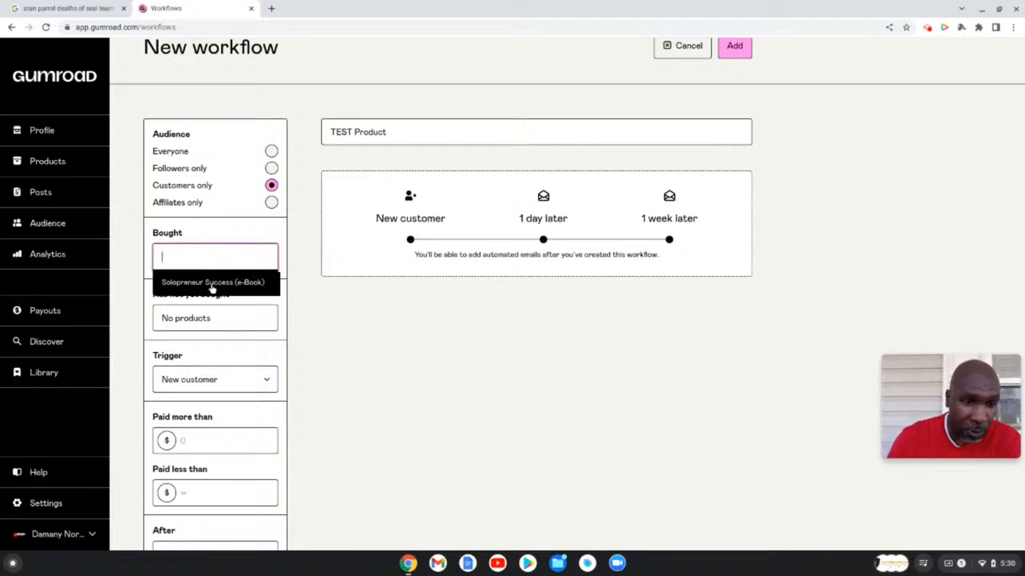
click(213, 285)
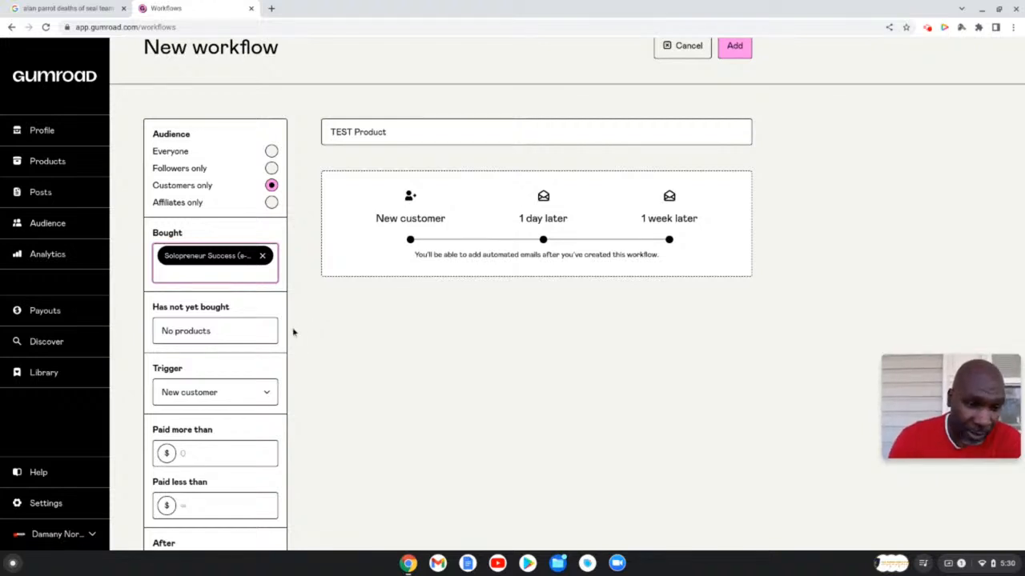
scroll(287, 316, down, 3)
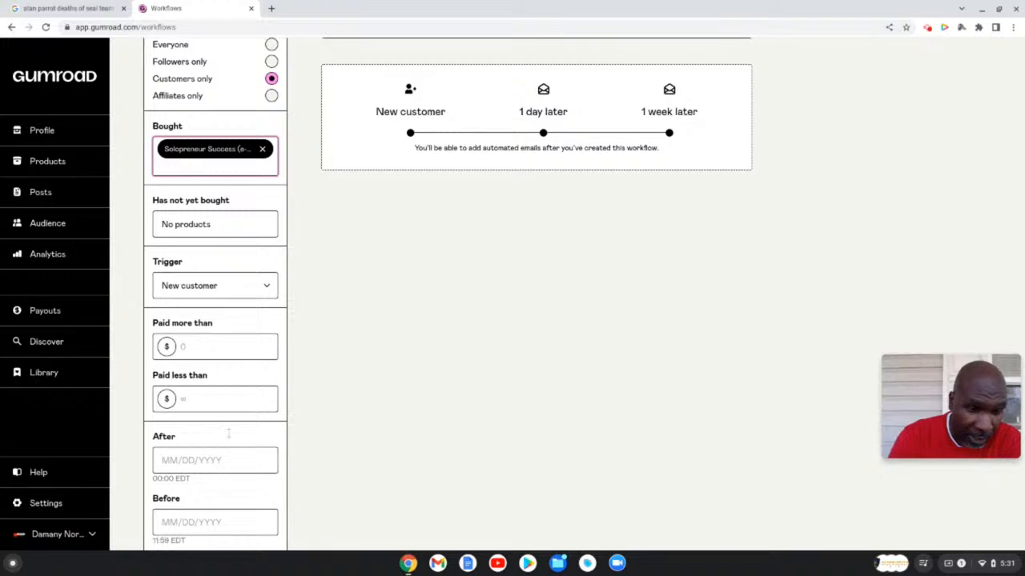
scroll(229, 428, down, 2)
scroll(229, 427, up, 1)
scroll(228, 433, down, 1)
scroll(229, 433, up, 5)
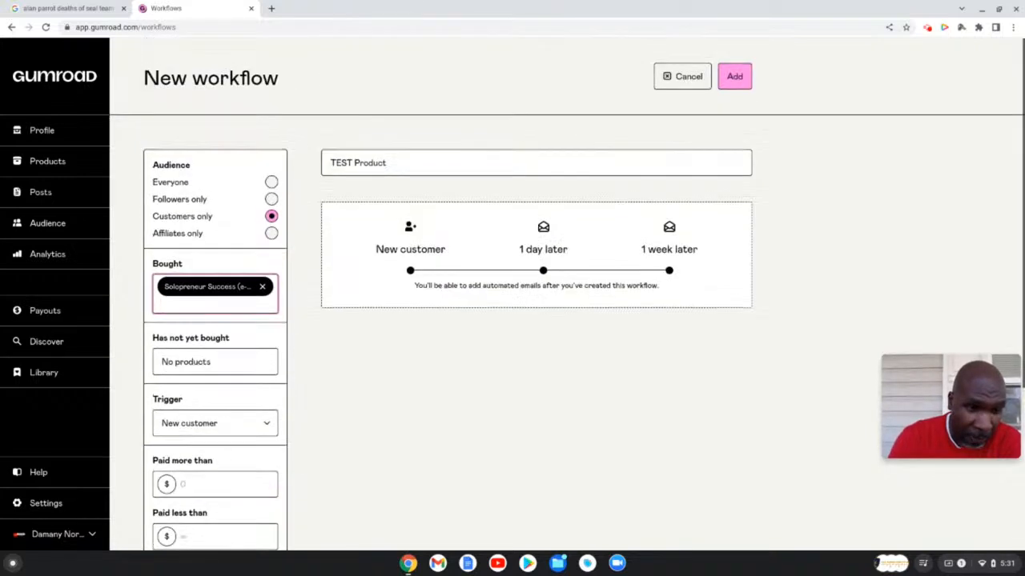
scroll(273, 408, down, 1)
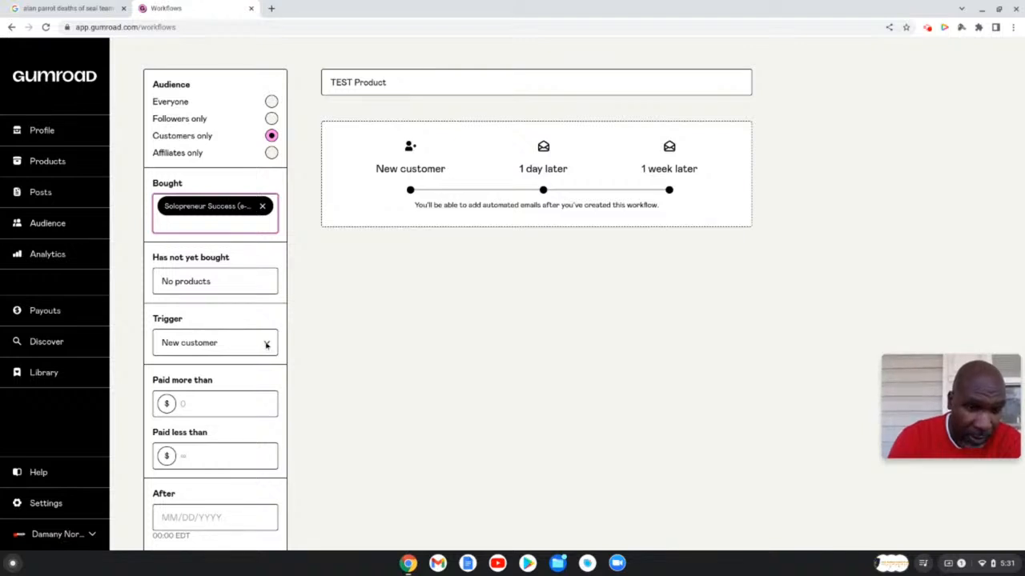
- Keep New customer as the trigger that starts the workflow
click(266, 345)
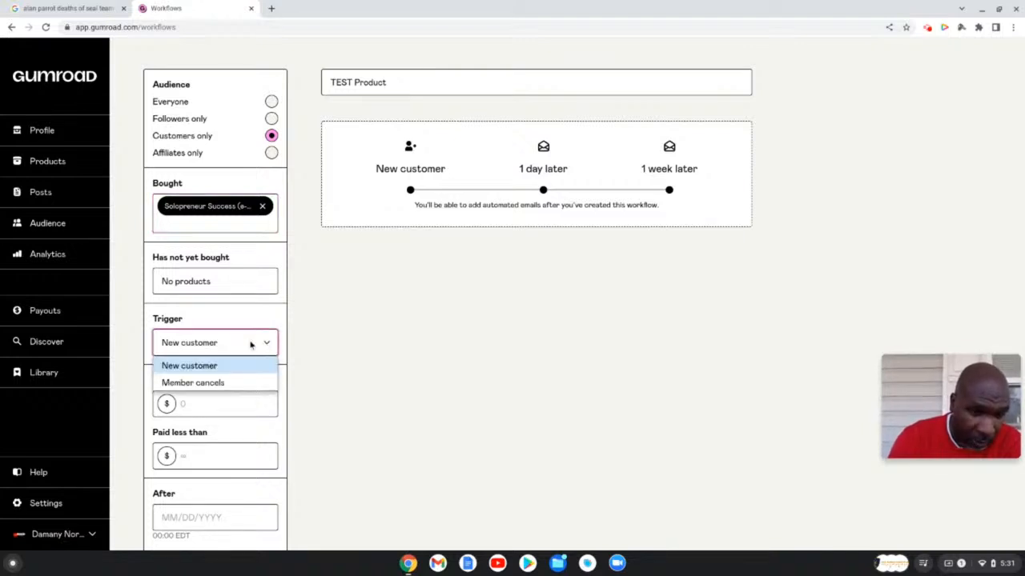
click(239, 345)
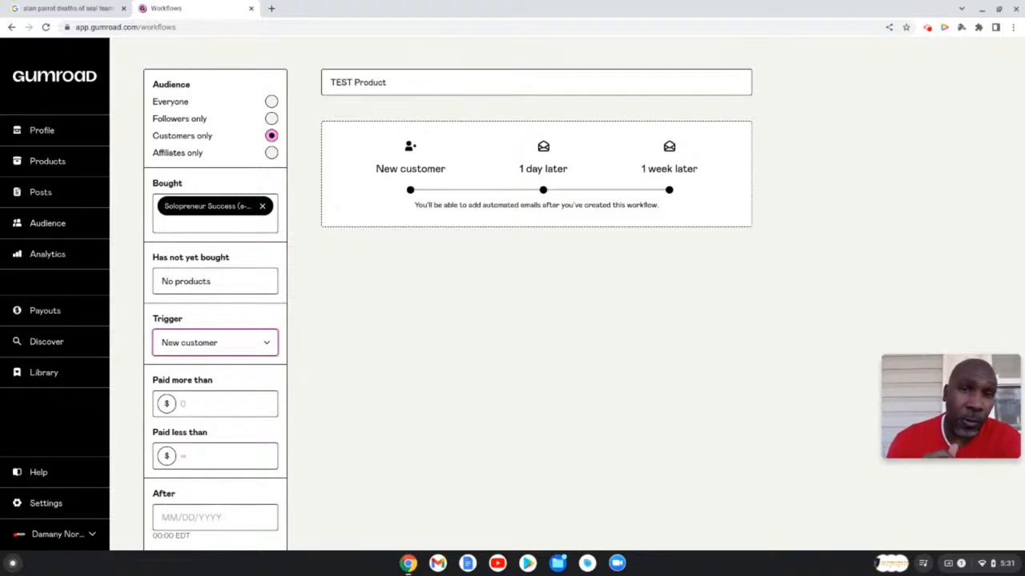
click(352, 393)
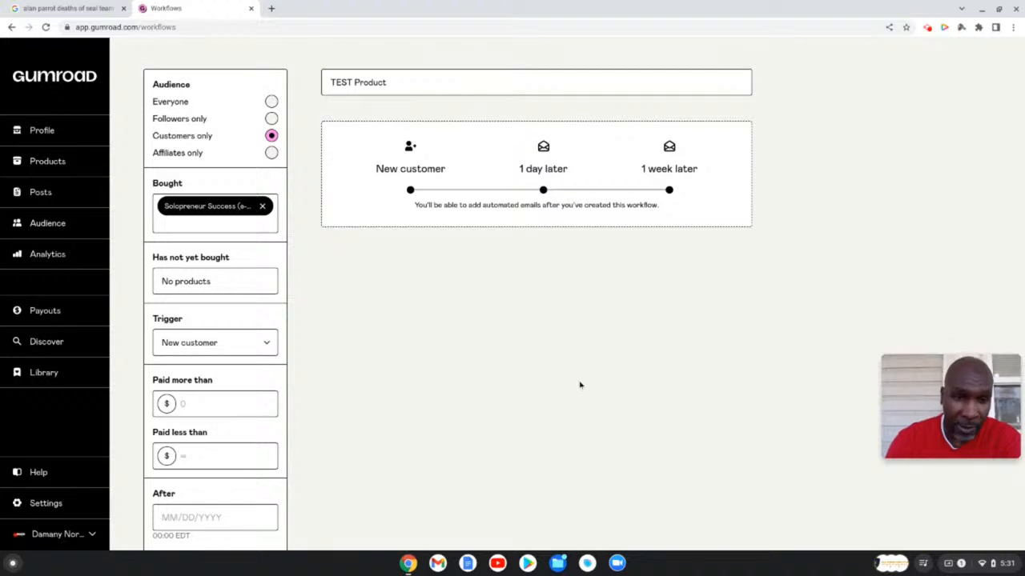
scroll(579, 385, up, 1)
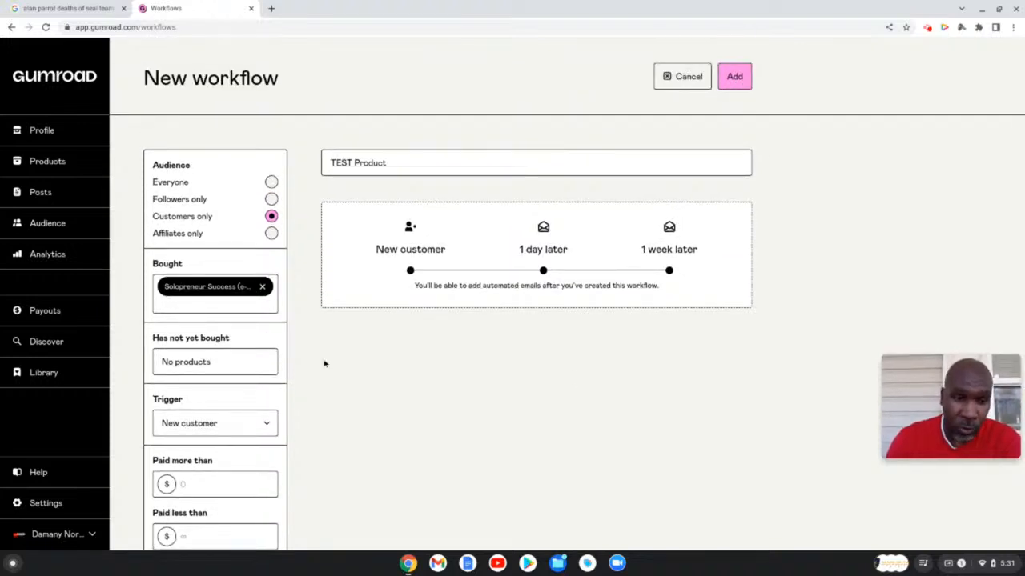
scroll(304, 325, down, 3)
scroll(304, 325, up, 3)
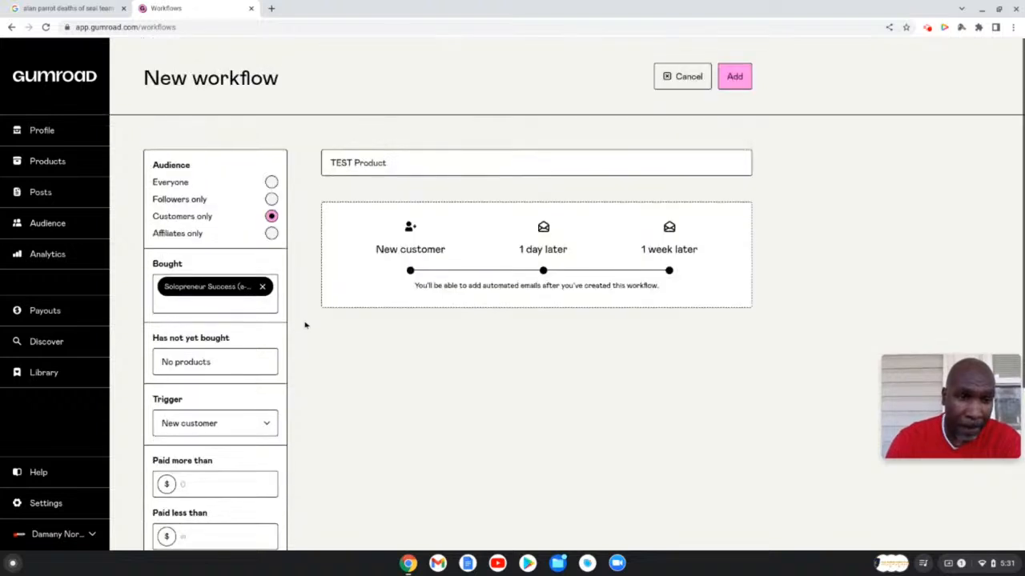
- Create the TEST Product workflow and add its first blank email
click(732, 76)
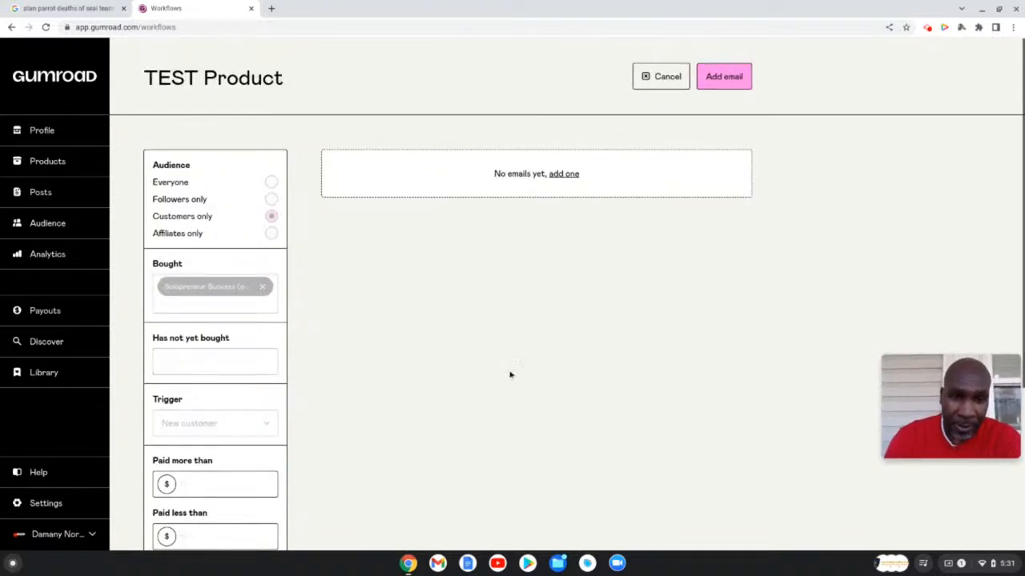
click(564, 174)
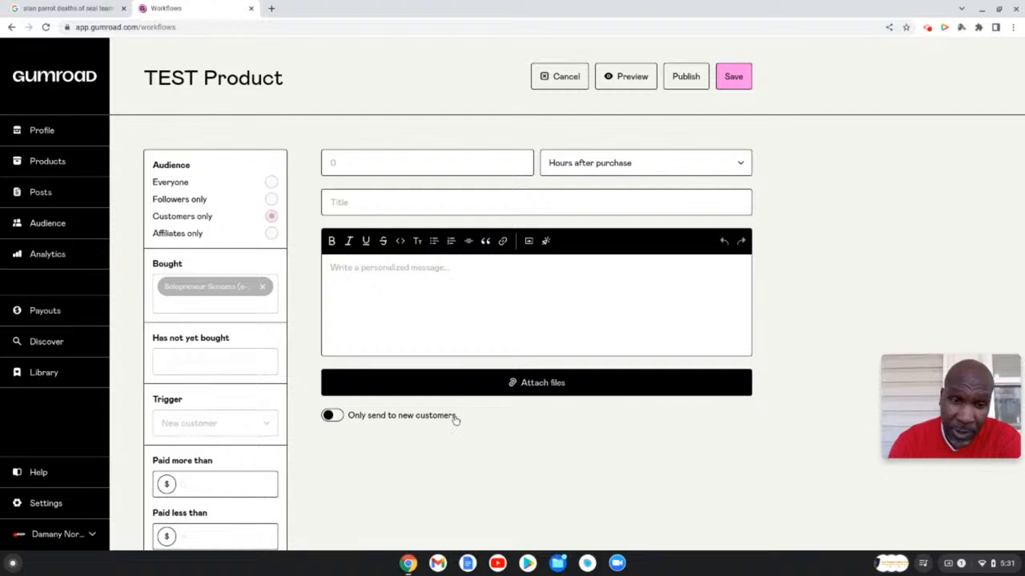
- Send the email only to new customers, 0 hours after purchase
click(329, 418)
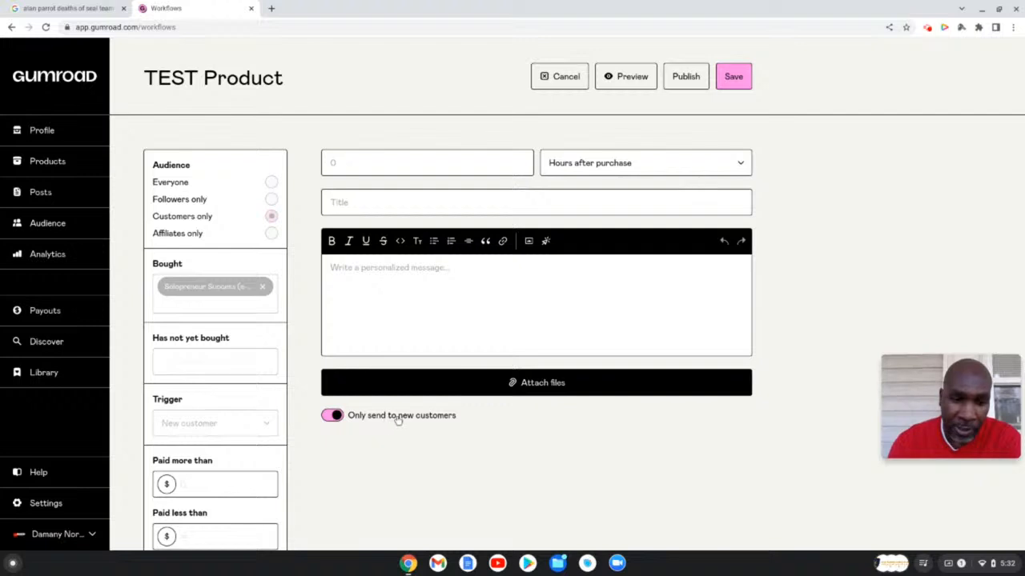
click(336, 415)
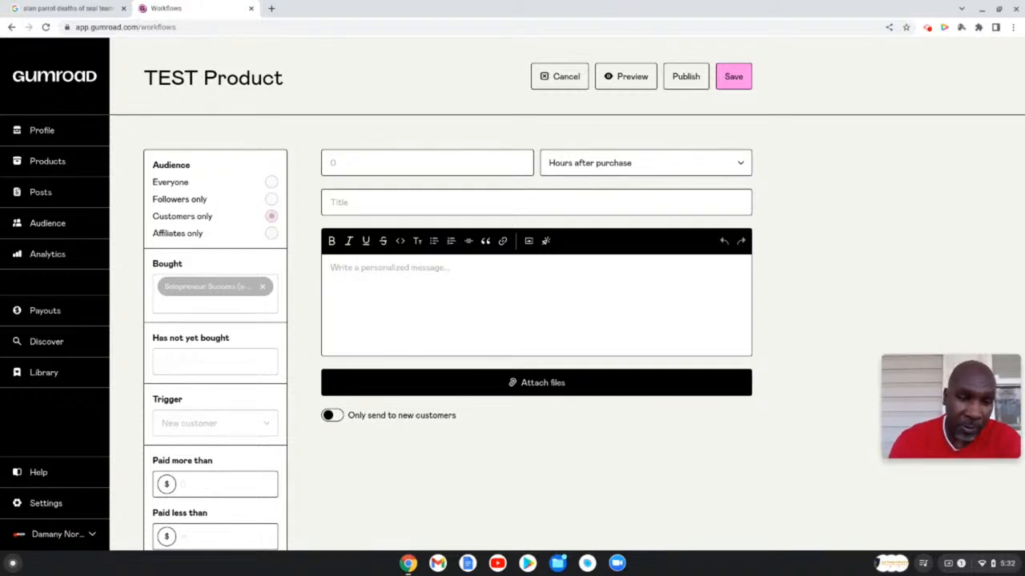
click(333, 415)
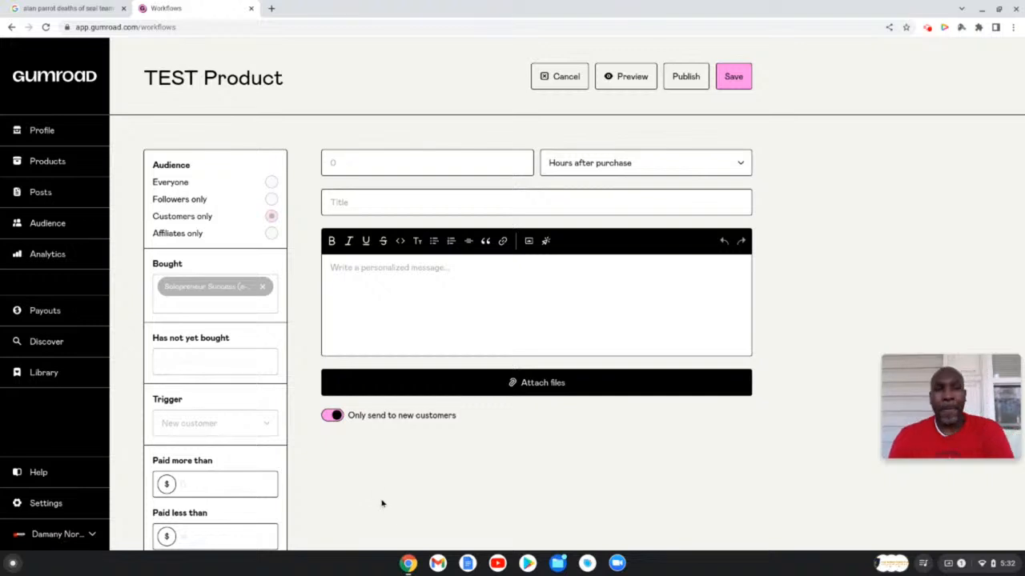
click(410, 167)
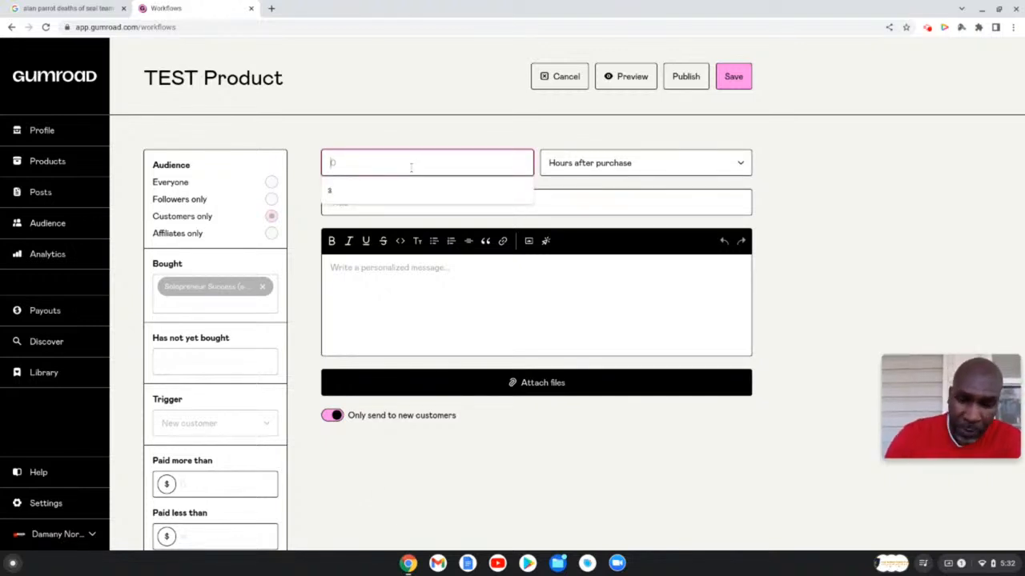
text(0)
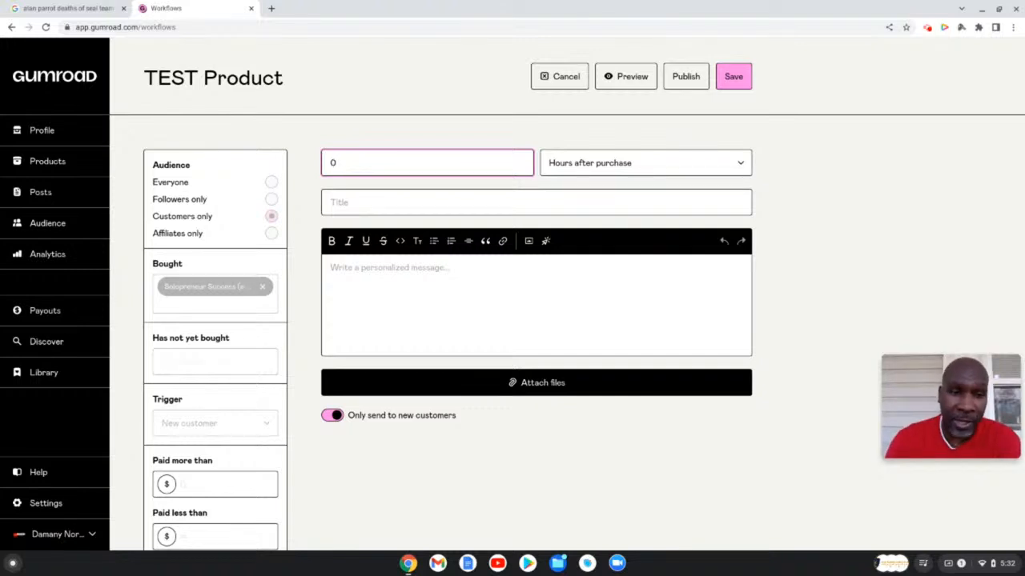
- Title the email 'Thanks for the book!'
click(557, 204)
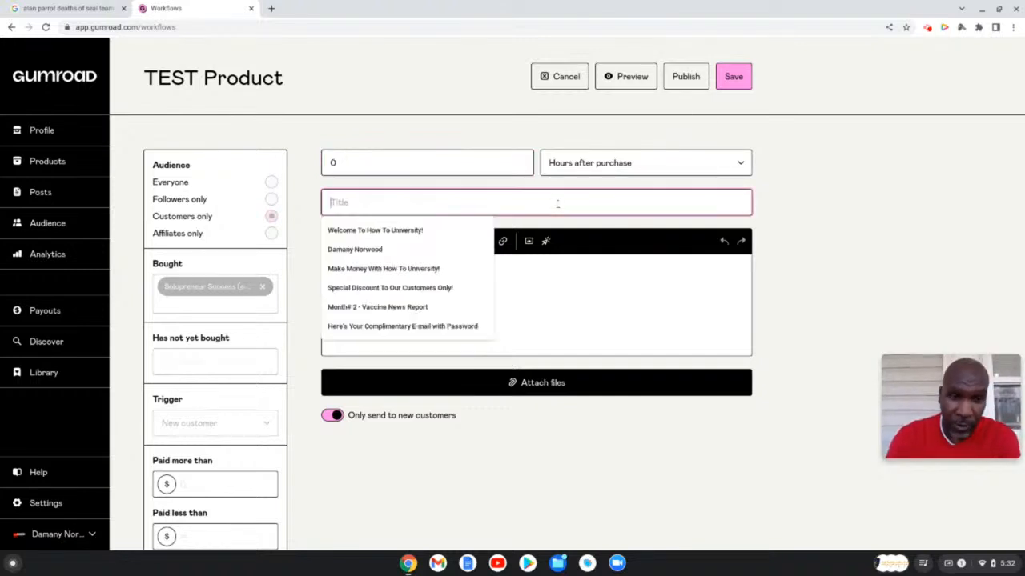
text(W)
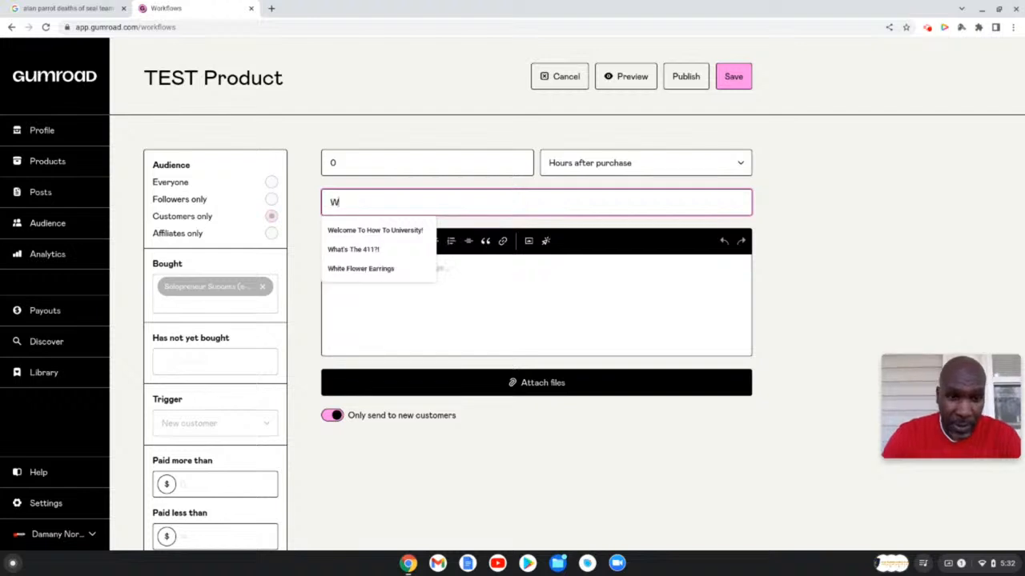
key(BackSpace)
text(Thanks)
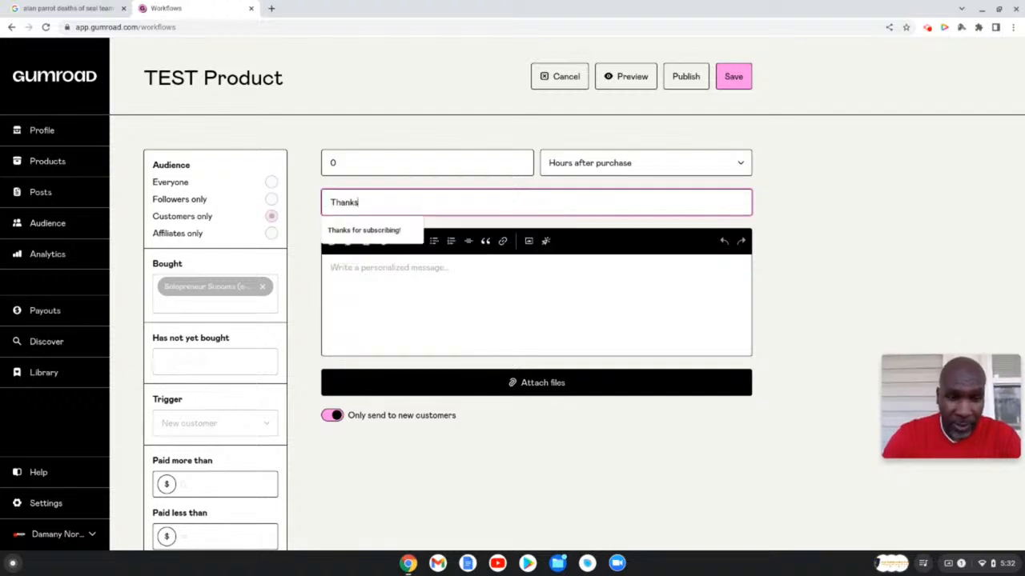
text( for the bo)
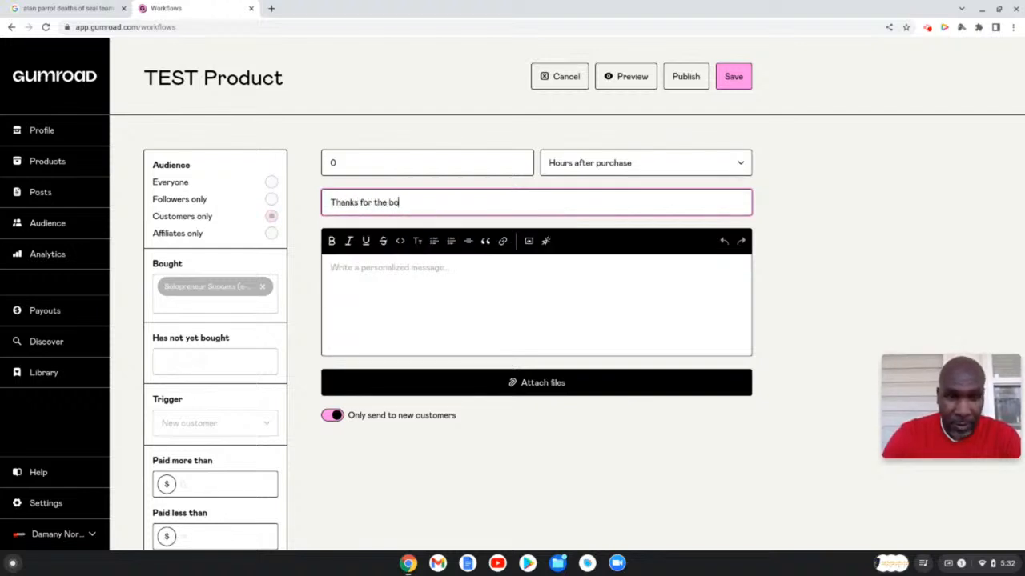
text(ok!)
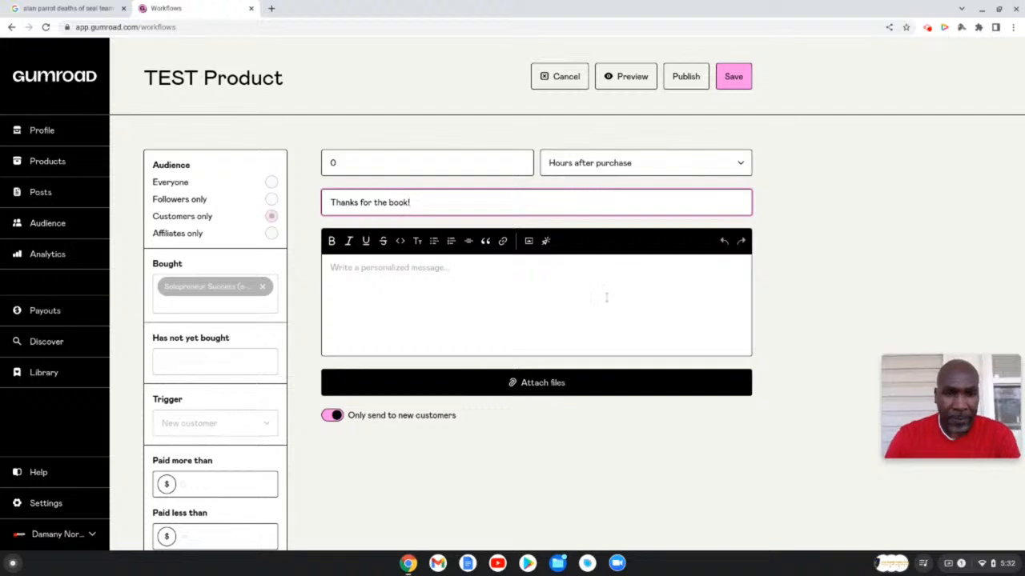
- Open the message with 'Thanks for purchasing this ebook.' and trim the unfinished follow-up sentence
click(411, 281)
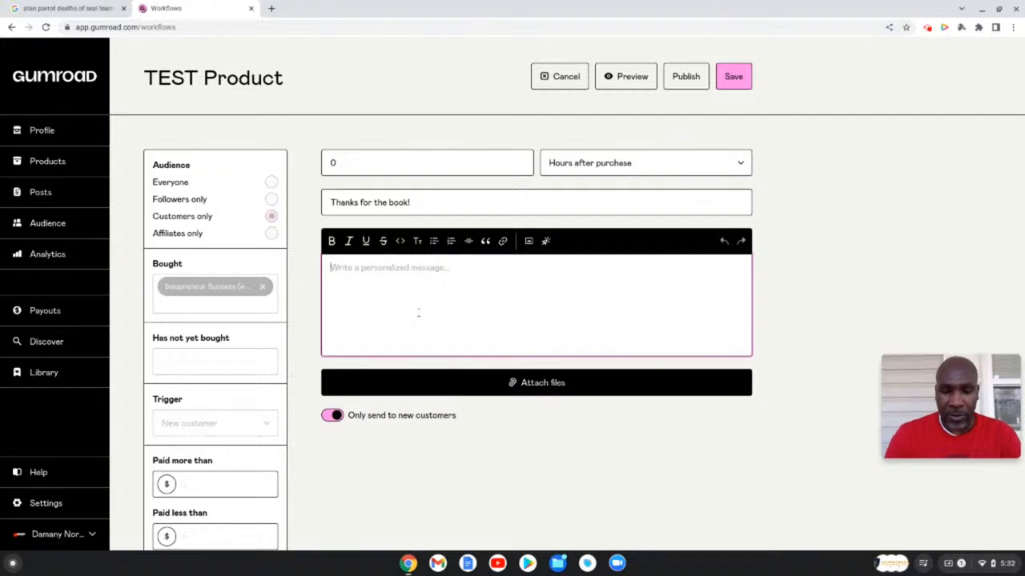
text(Tha)
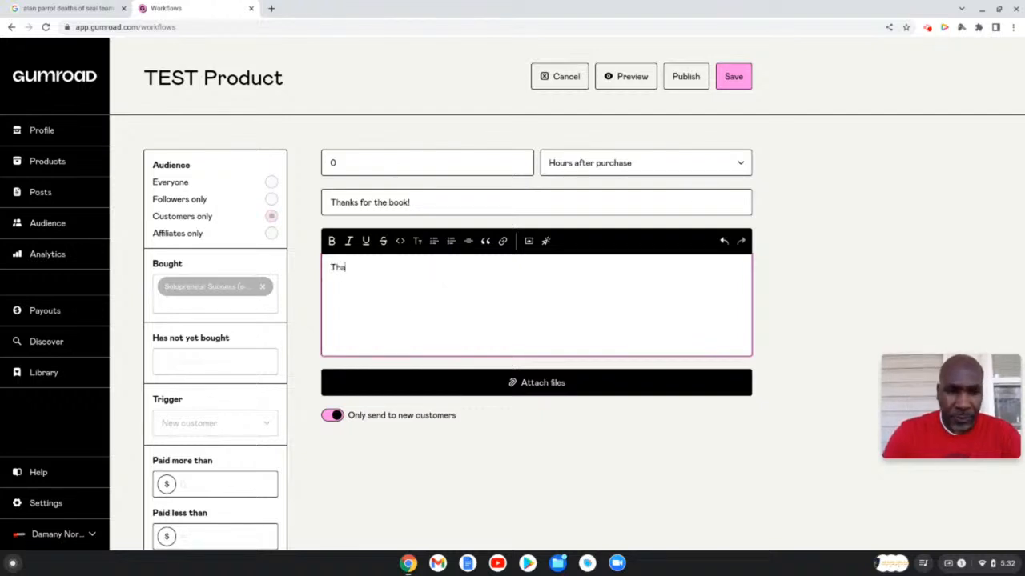
text(nks for pourch)
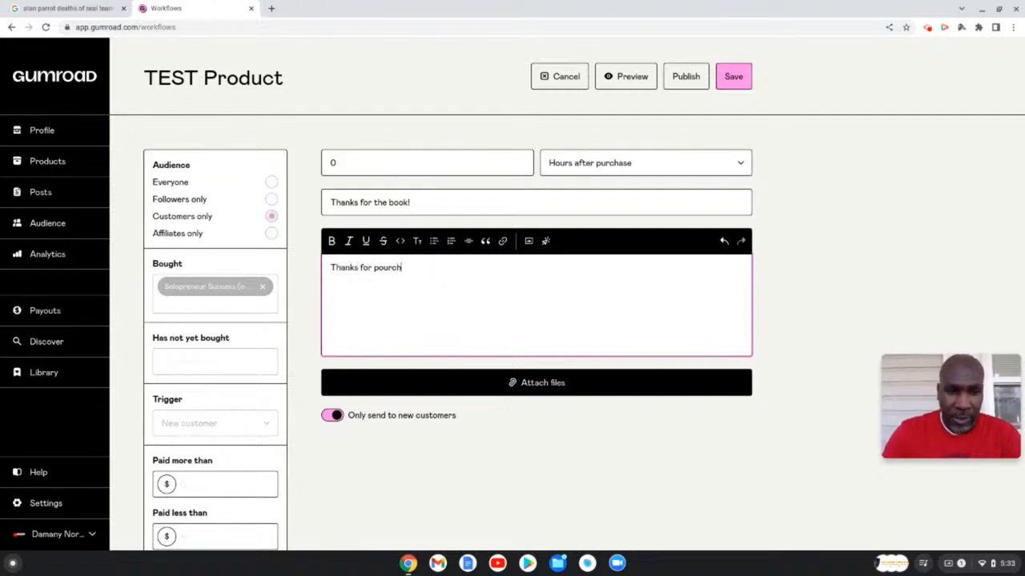
key(BackSpace)
key(BackSpace)
key(BackSpace)
key(BackSpace)
key(BackSpace)
text(urchasing)
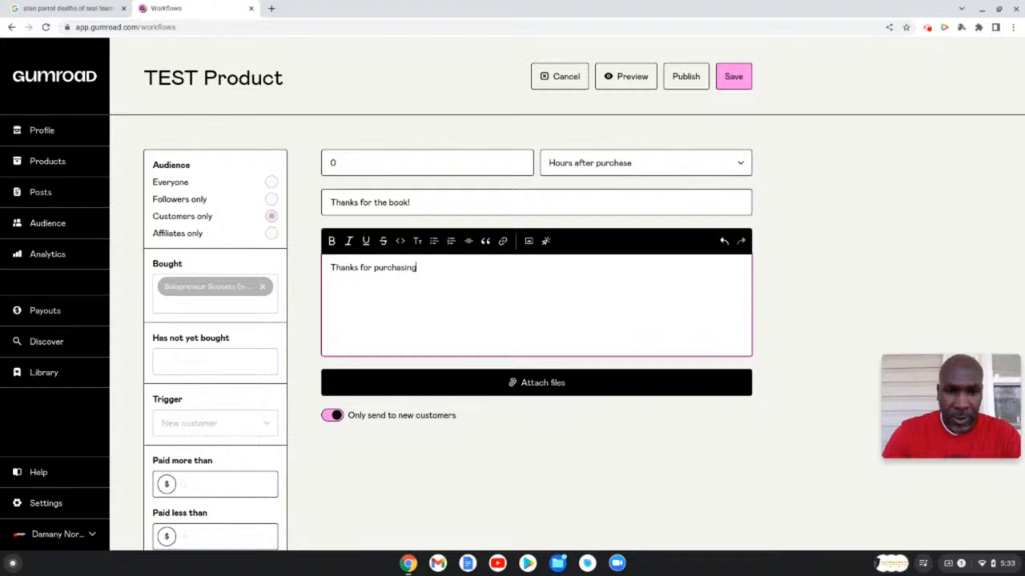
text( this e)
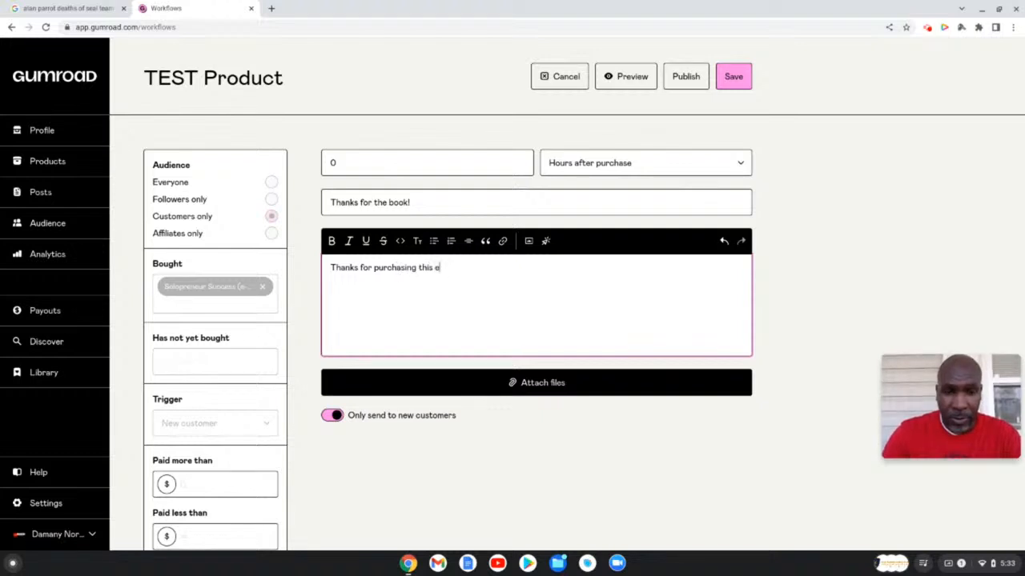
text(book.)
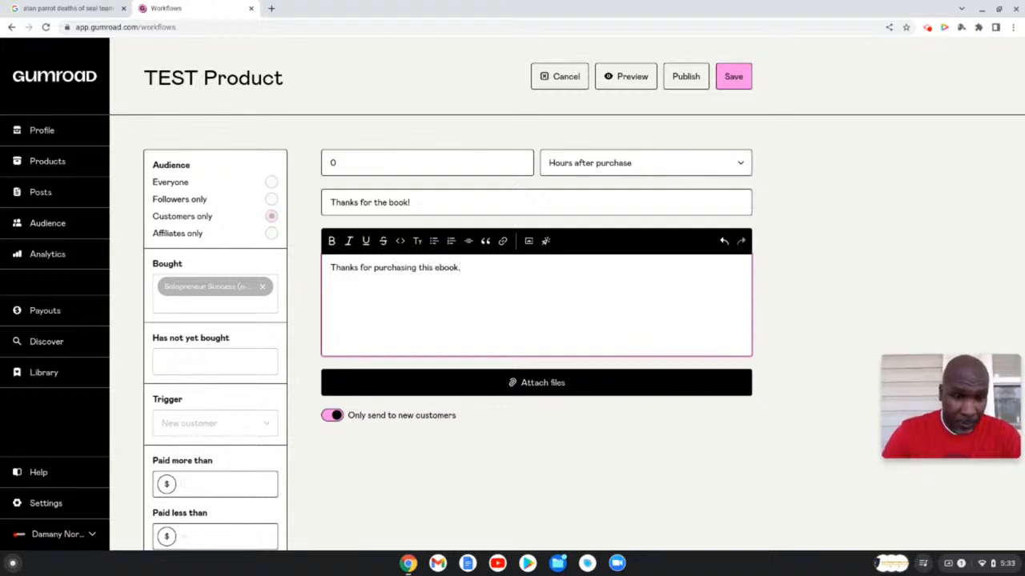
text( B)
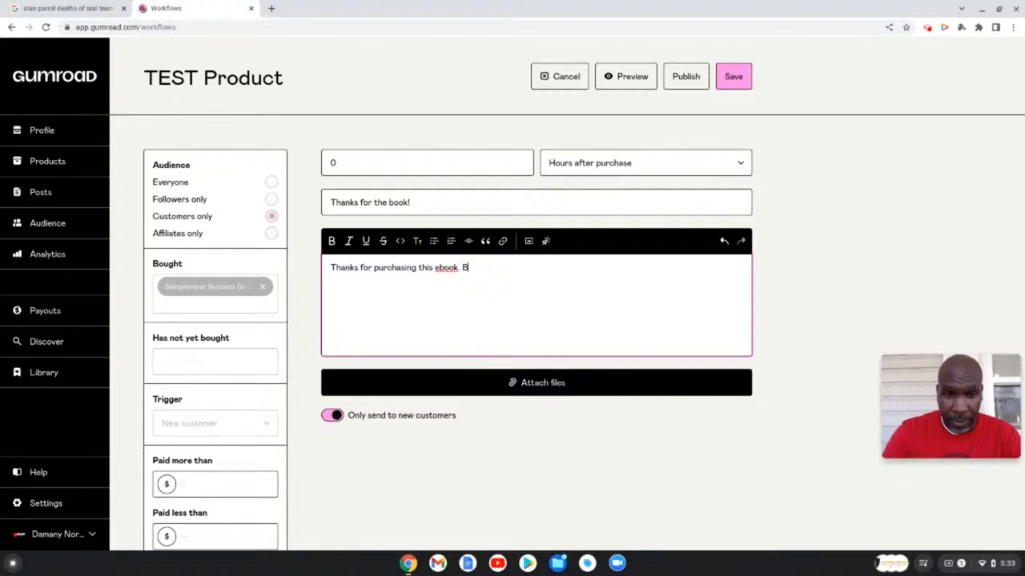
text(e sure to )
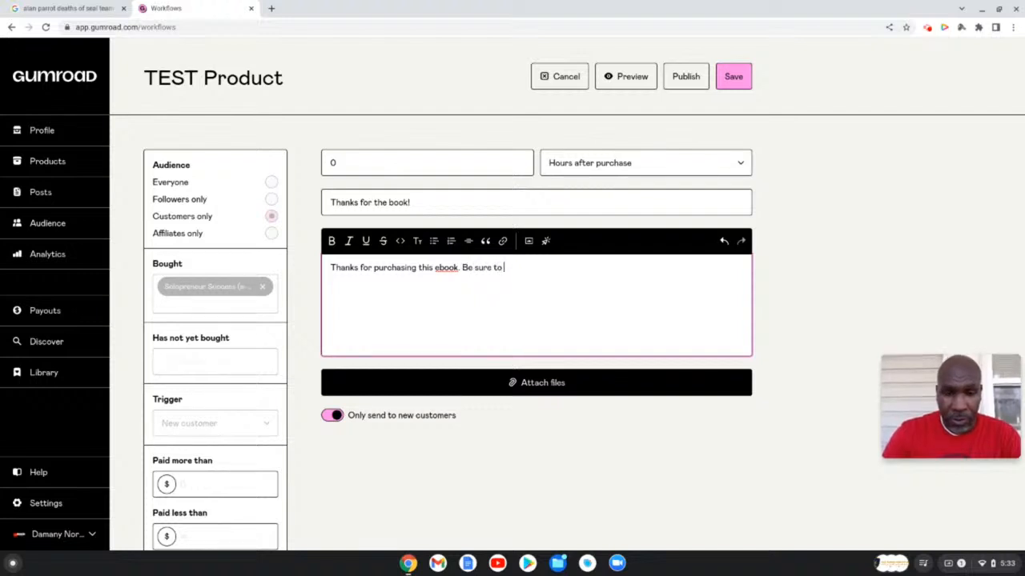
text(let m)
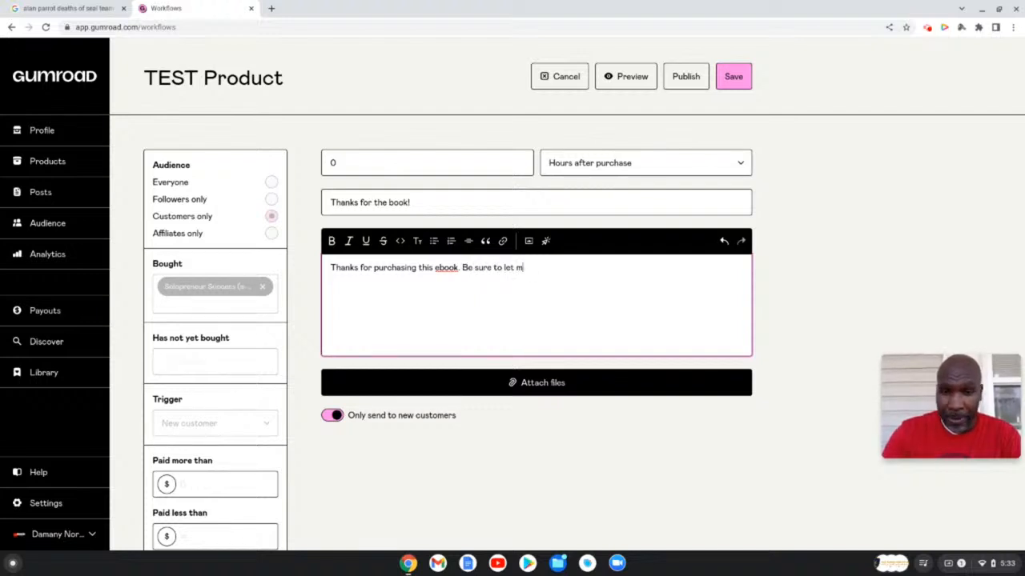
text(e know what you think)
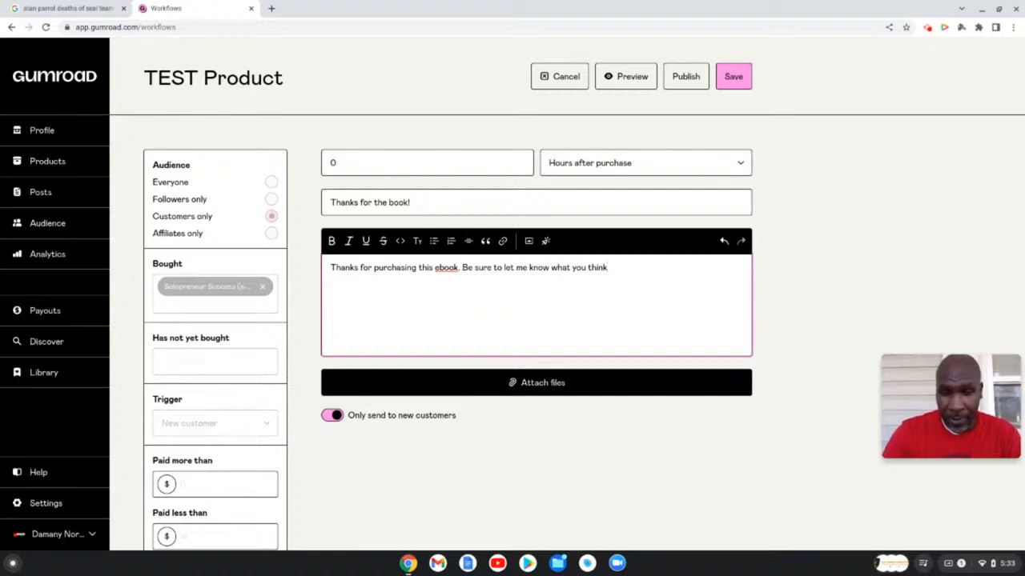
key(BackSpace)
key(BackSpace)
key(BackSpace)
key(BackSpace)
key(BackSpace)
key(BackSpace)
key(BackSpace)
key(BackSpace)
key(BackSpace)
key(BackSpace)
key(BackSpace)
key(BackSpace)
key(BackSpace)
key(BackSpace)
key(BackSpace)
key(BackSpace)
key(BackSpace)
key(BackSpace)
key(BackSpace)
key(BackSpace)
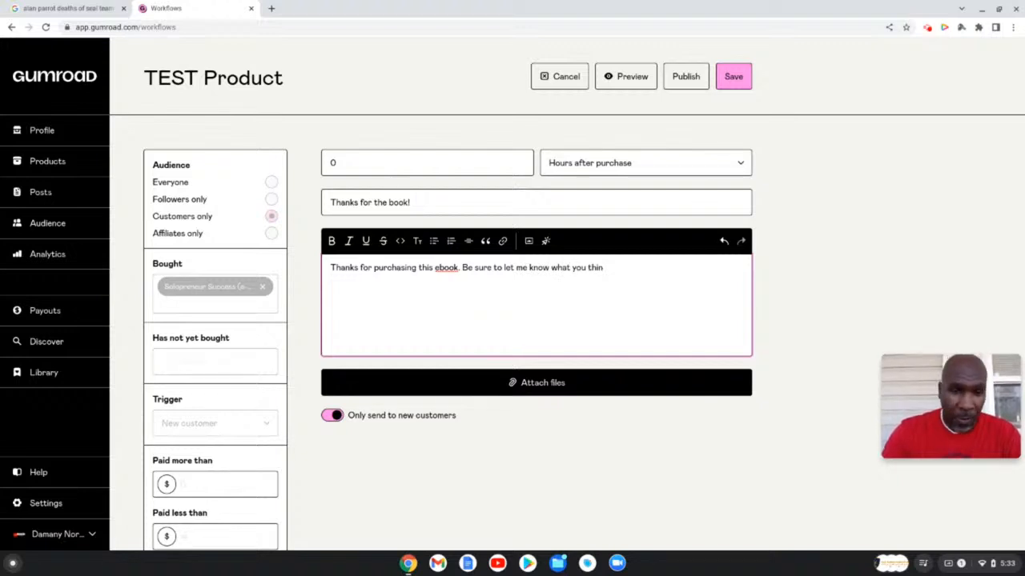
key(BackSpace)
key(BackSpace)
key(BackSpace)
key(BackSpace)
key(BackSpace)
key(BackSpace)
key(BackSpace)
key(BackSpace)
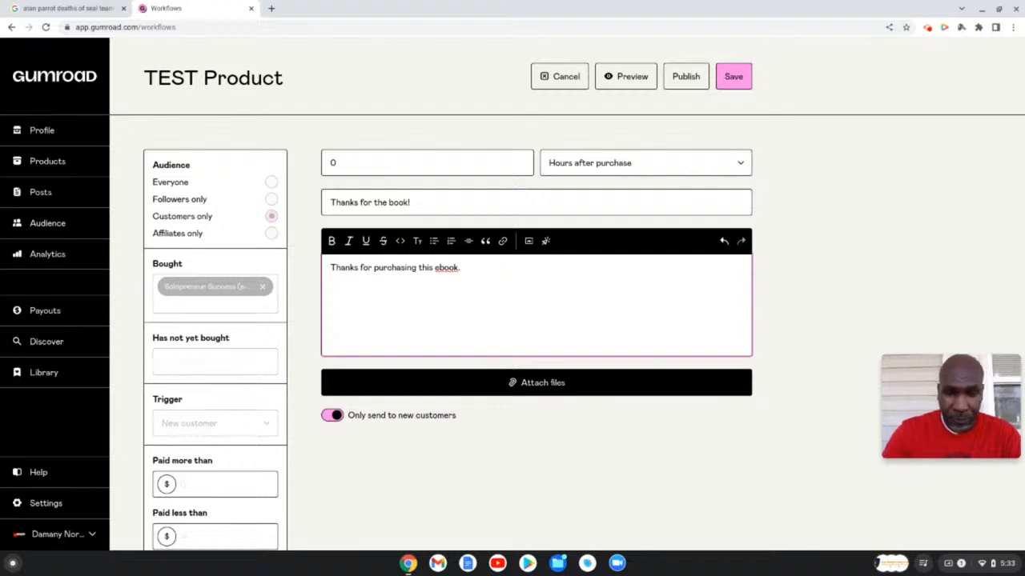
- Add the sentence 'From time to time, we will be connecting with to see how you like the book'
text(From time)
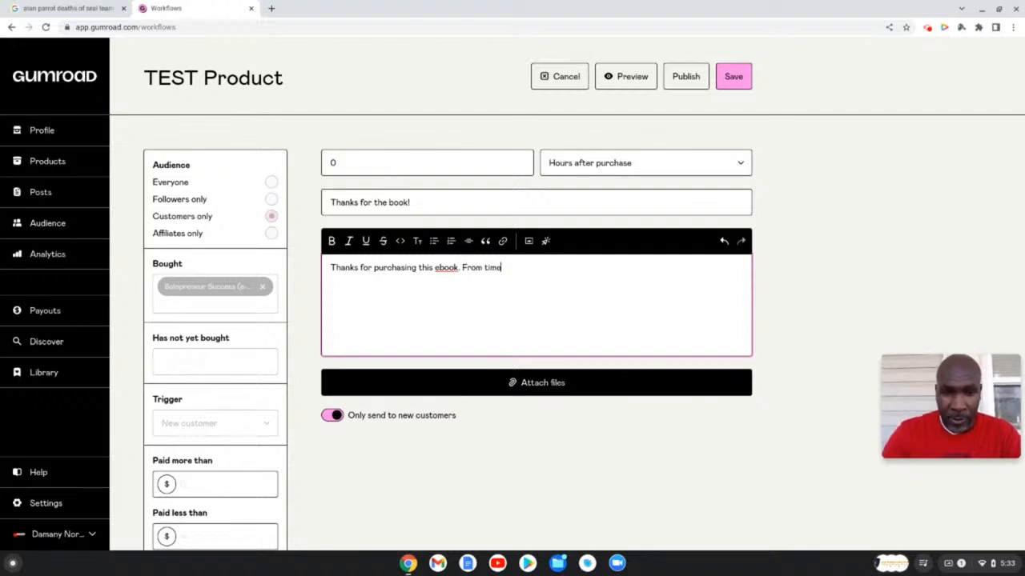
text( to time, )
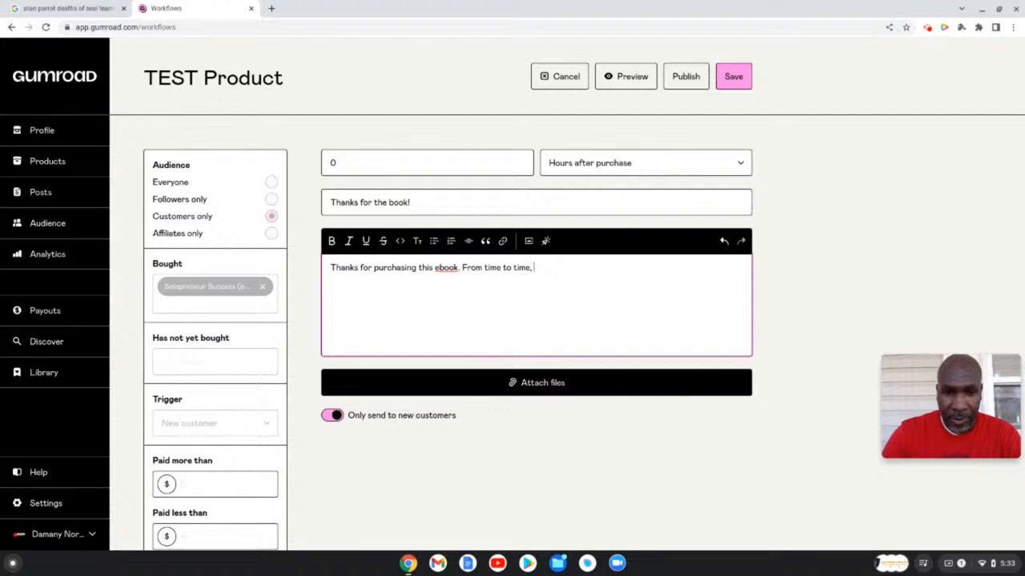
text(we will be )
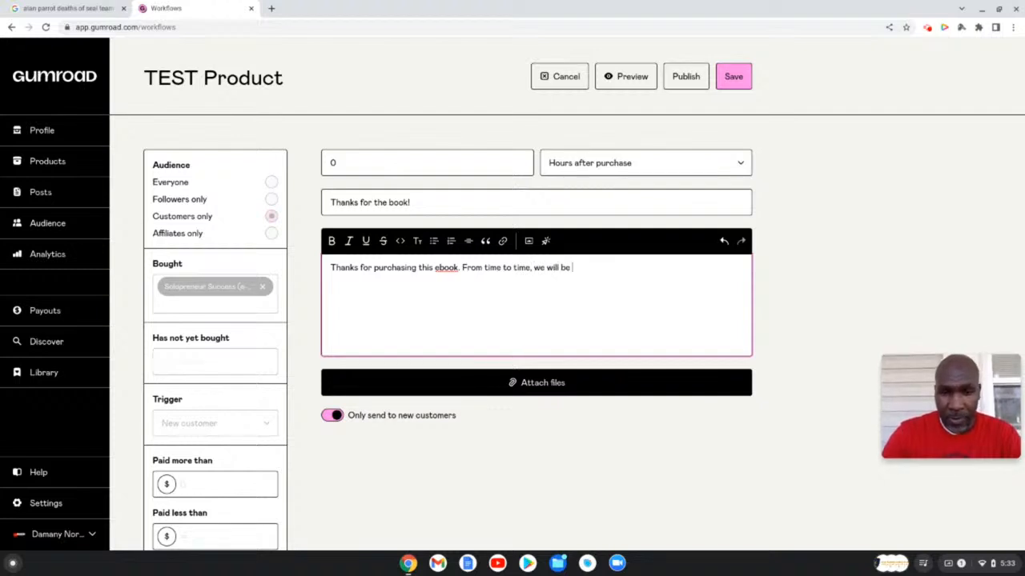
text(connecting)
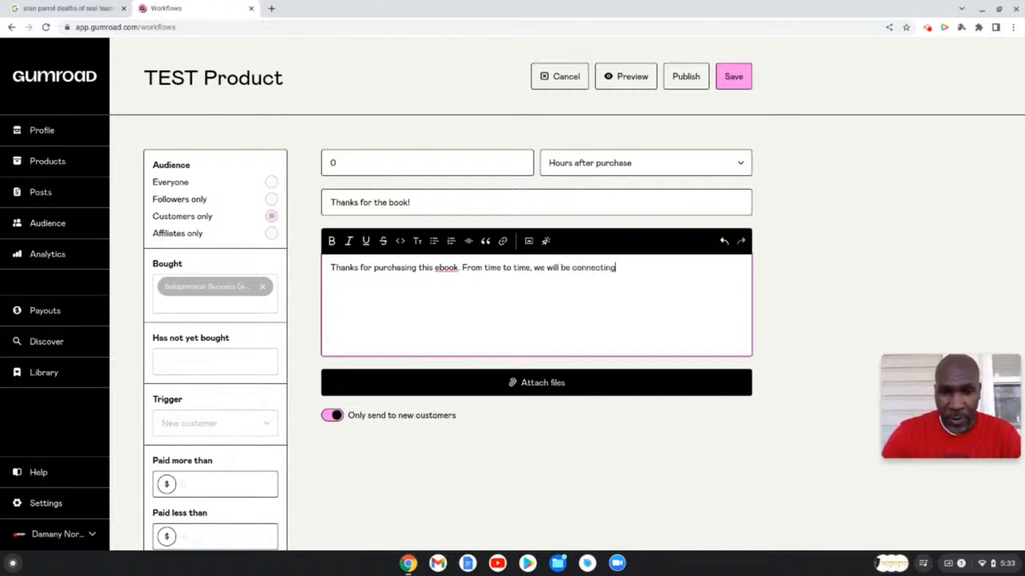
text( with to)
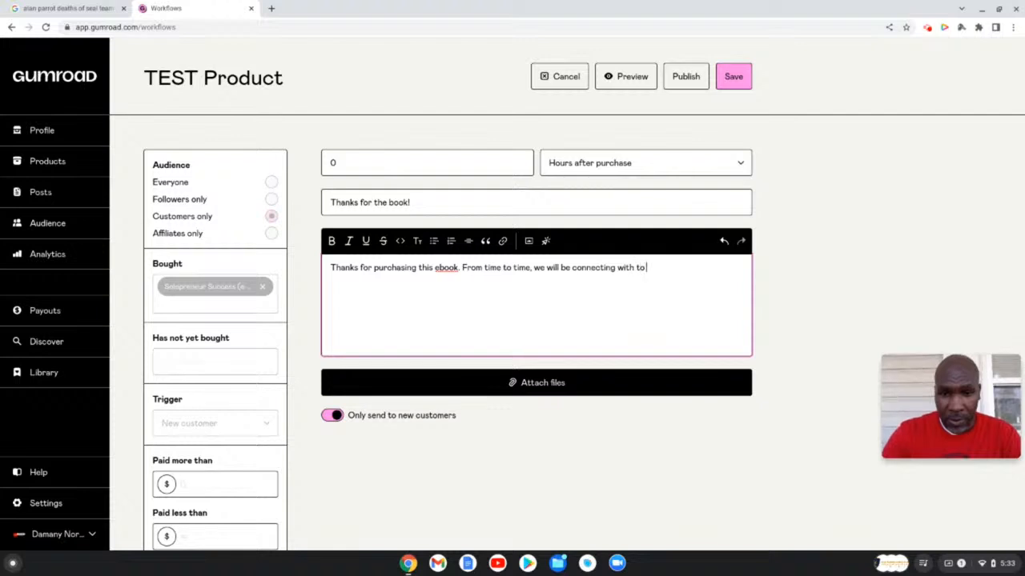
text( see h)
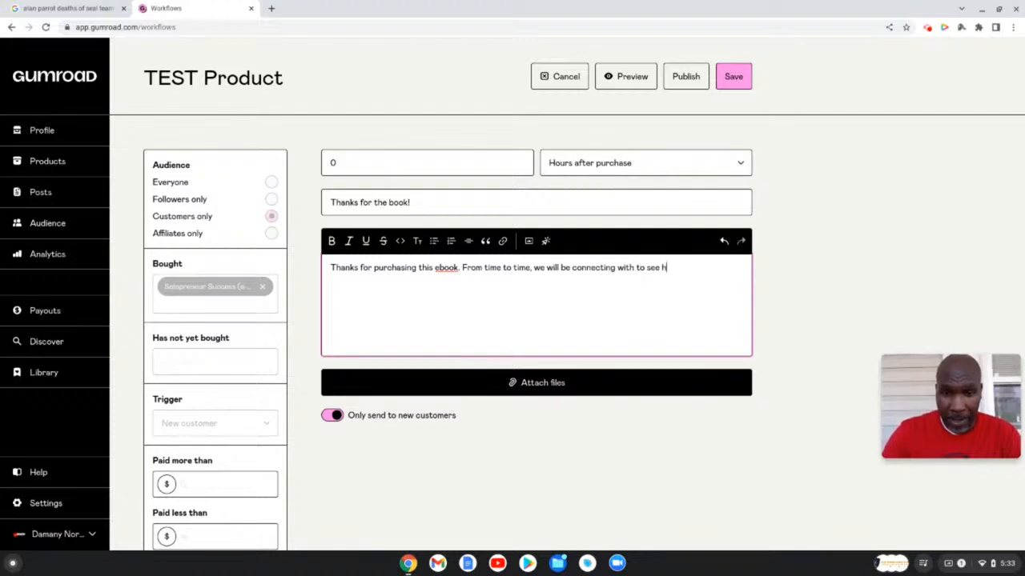
text(ow you like the)
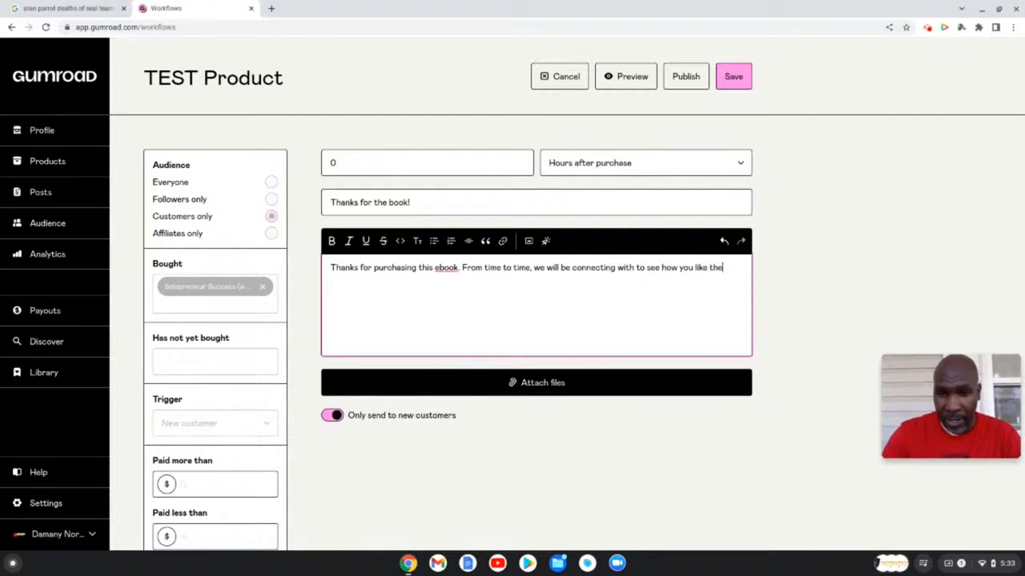
text( book.)
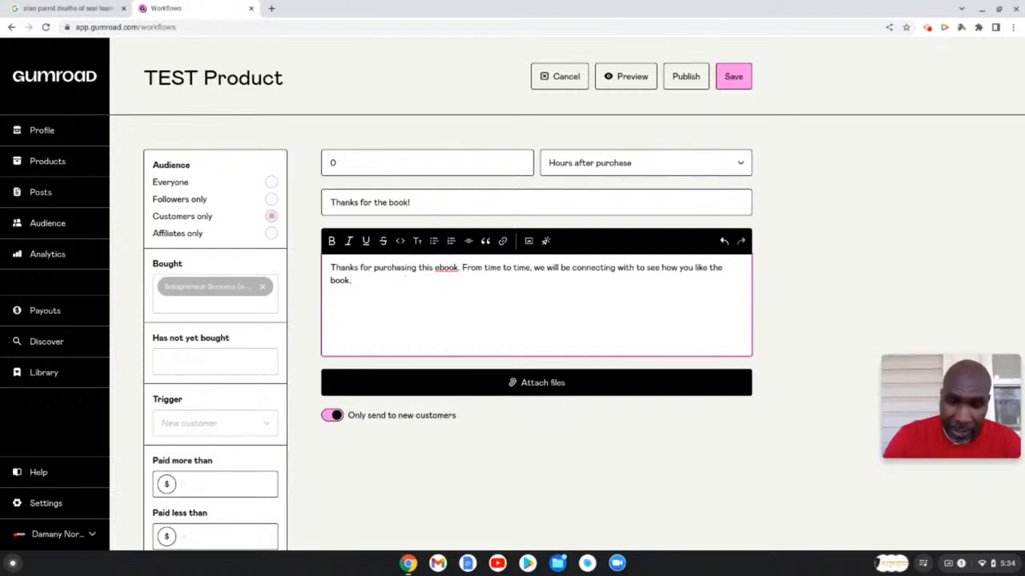
key(BackSpace)
- Replace the check-in sentence with 'The next ebook that you purchase will be $50 $25'
key(BackSpace)
key(BackSpace)
key(BackSpace)
key(BackSpace)
key(BackSpace)
key(BackSpace)
key(BackSpace)
key(BackSpace)
key(BackSpace)
key(BackSpace)
key(BackSpace)
key(BackSpace)
key(BackSpace)
key(BackSpace)
key(BackSpace)
key(BackSpace)
key(BackSpace)
key(BackSpace)
key(BackSpace)
key(BackSpace)
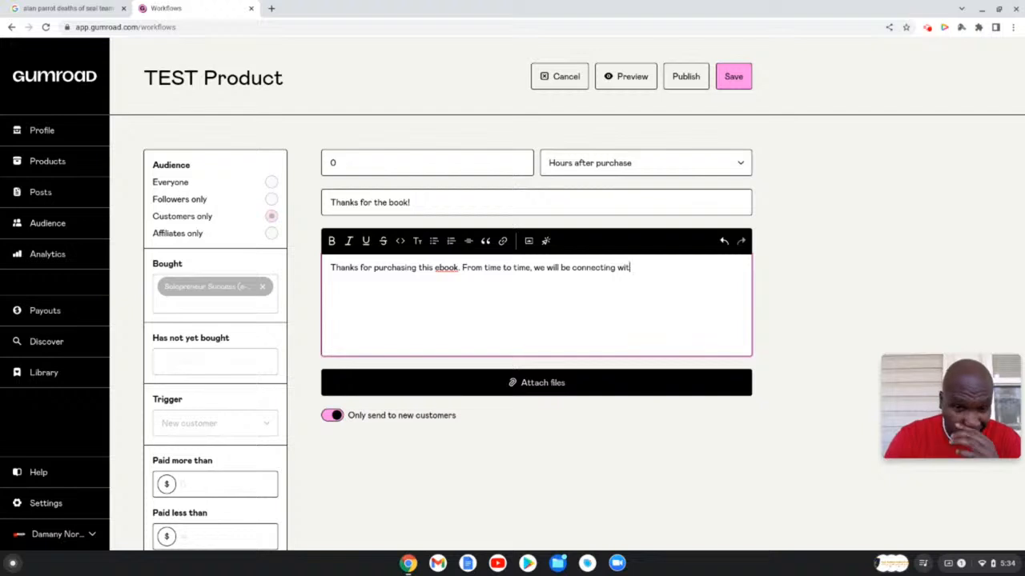
key(BackSpace)
key(BackSpace)
key(BackSpace)
key(BackSpace)
key(BackSpace)
key(BackSpace)
key(BackSpace)
key(BackSpace)
key(BackSpace)
key(BackSpace)
key(BackSpace)
key(BackSpace)
key(BackSpace)
key(BackSpace)
key(BackSpace)
key(BackSpace)
key(BackSpace)
key(BackSpace)
key(BackSpace)
key(BackSpace)
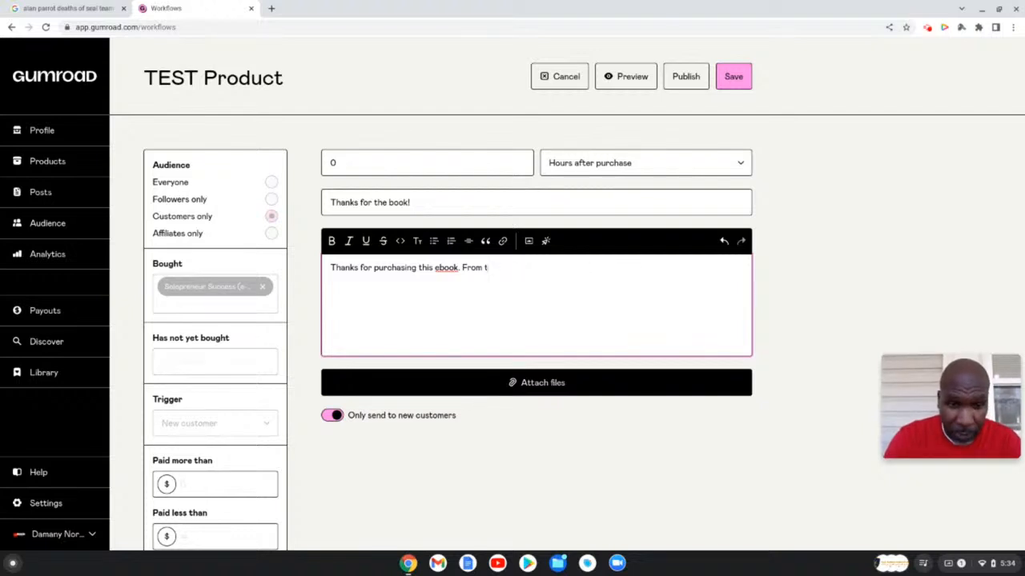
key(BackSpace)
key(BackSpace)
key(BackSpace)
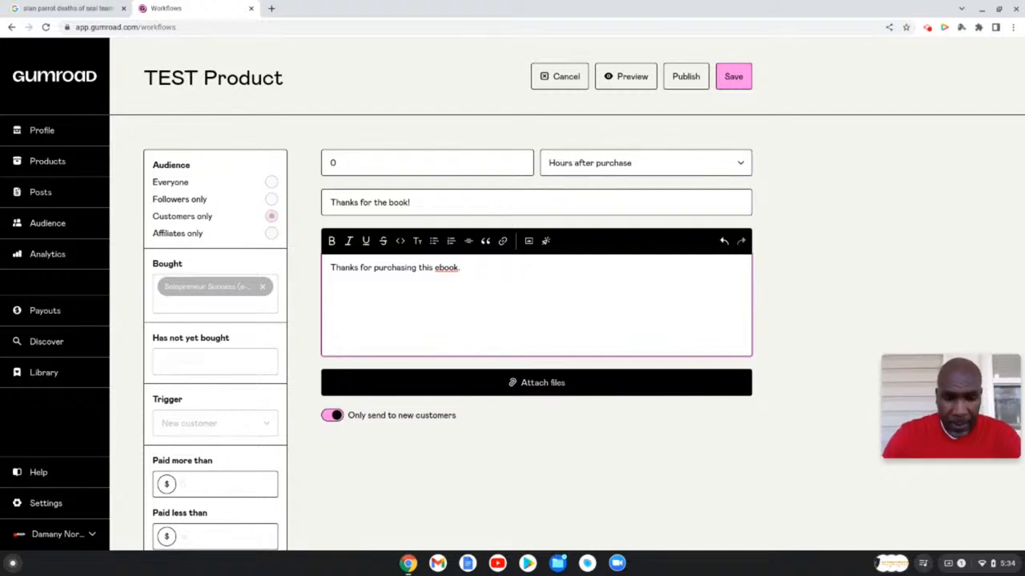
text(The nex)
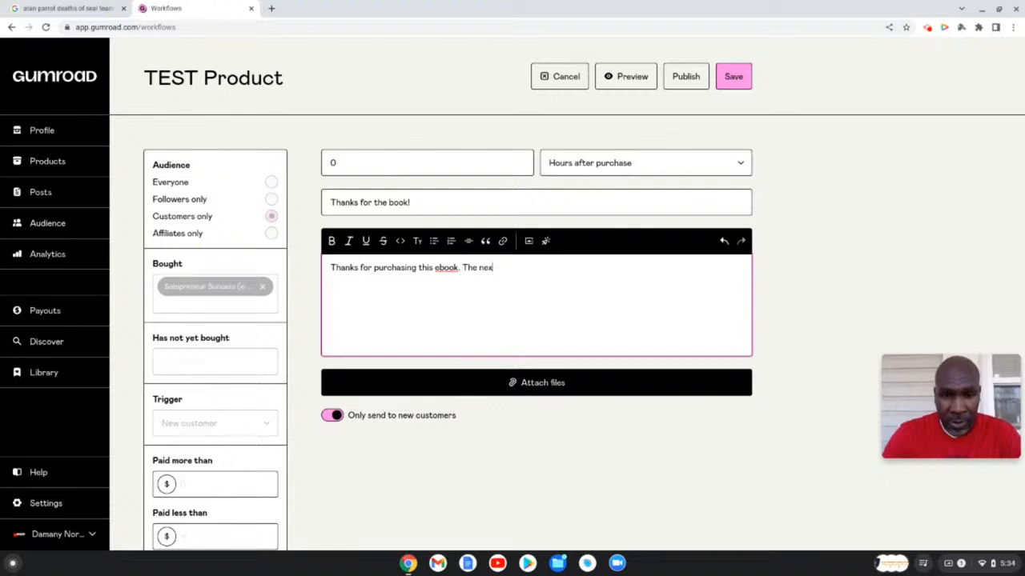
text(t eboo)
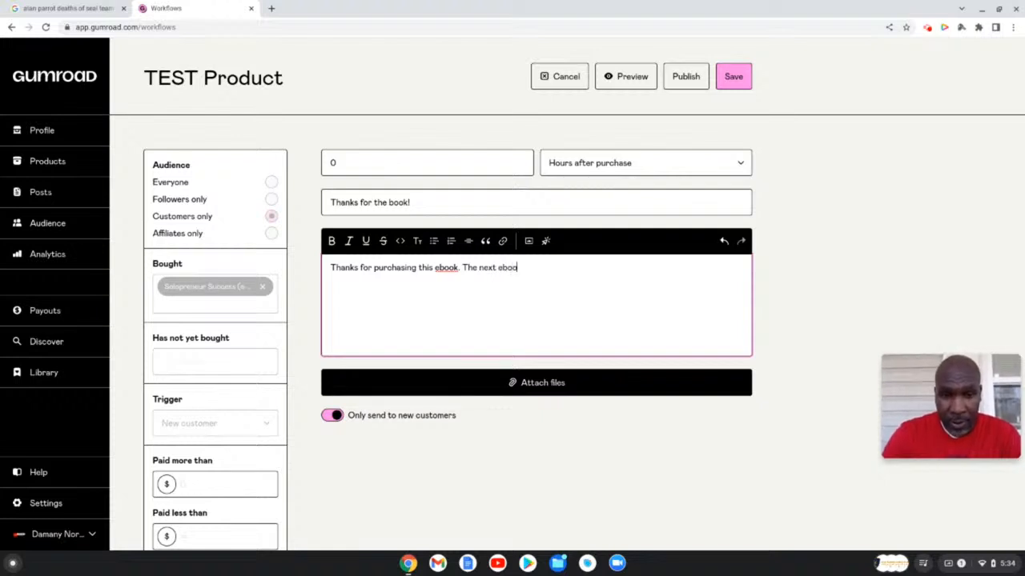
text(k that you purc)
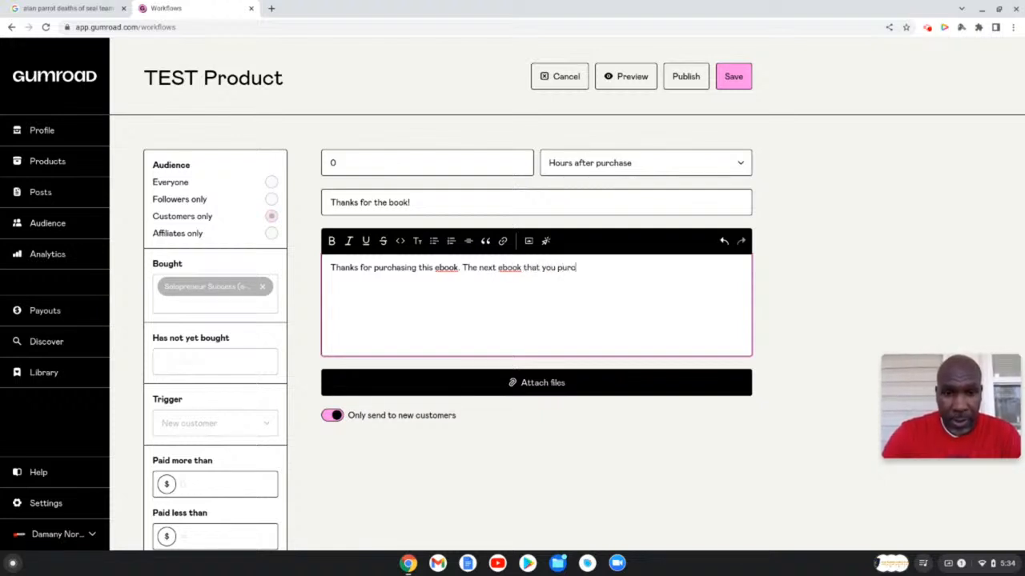
text(hase will be)
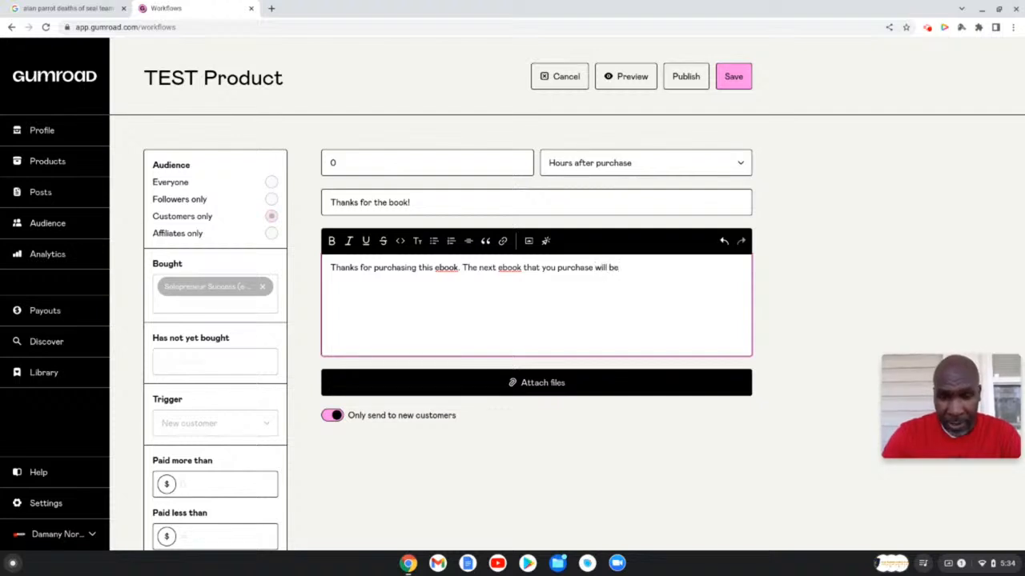
text( $50)
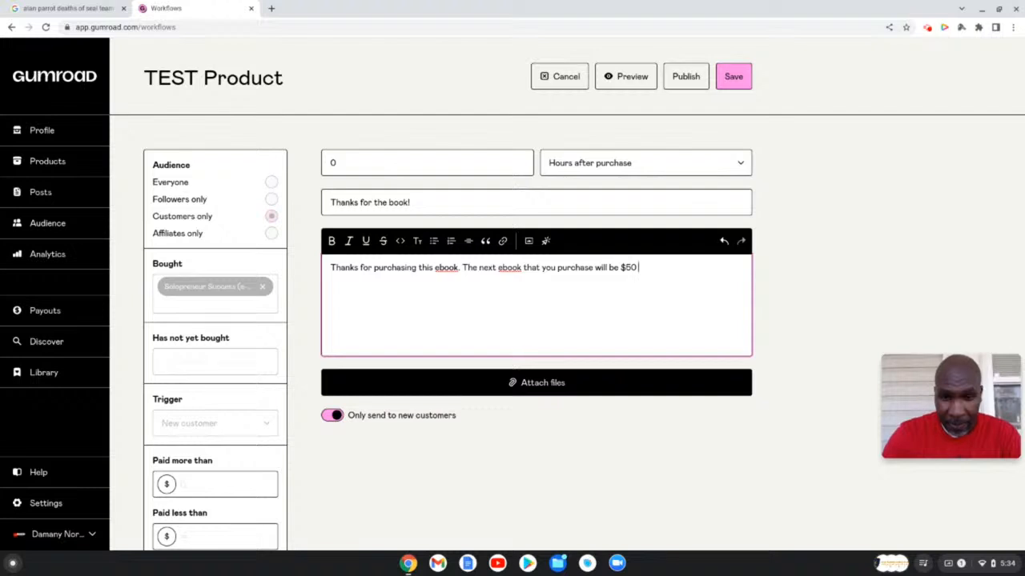
text( $25)
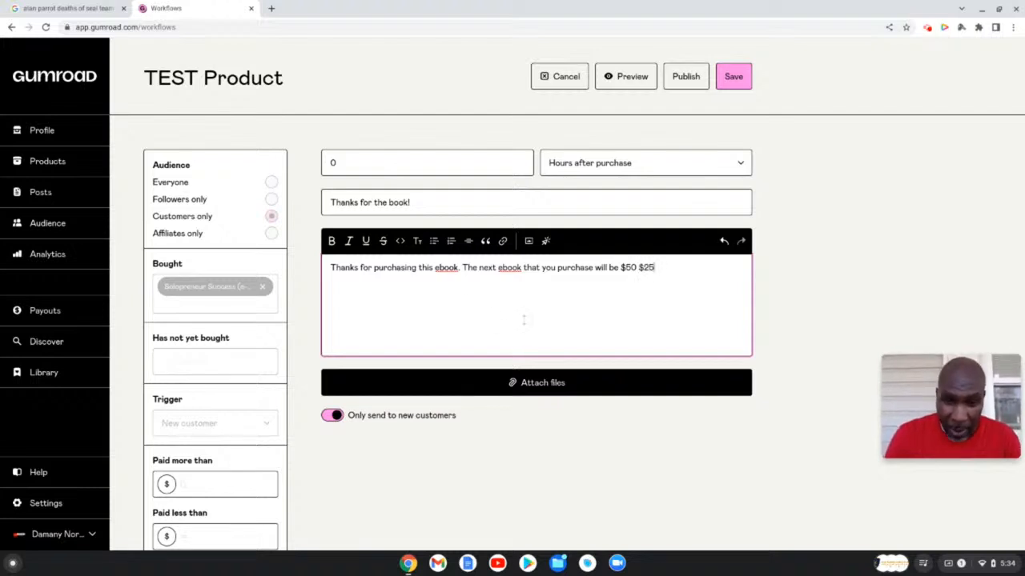
- Strike through the $50 price so it appears crossed out beside $25
click(638, 268)
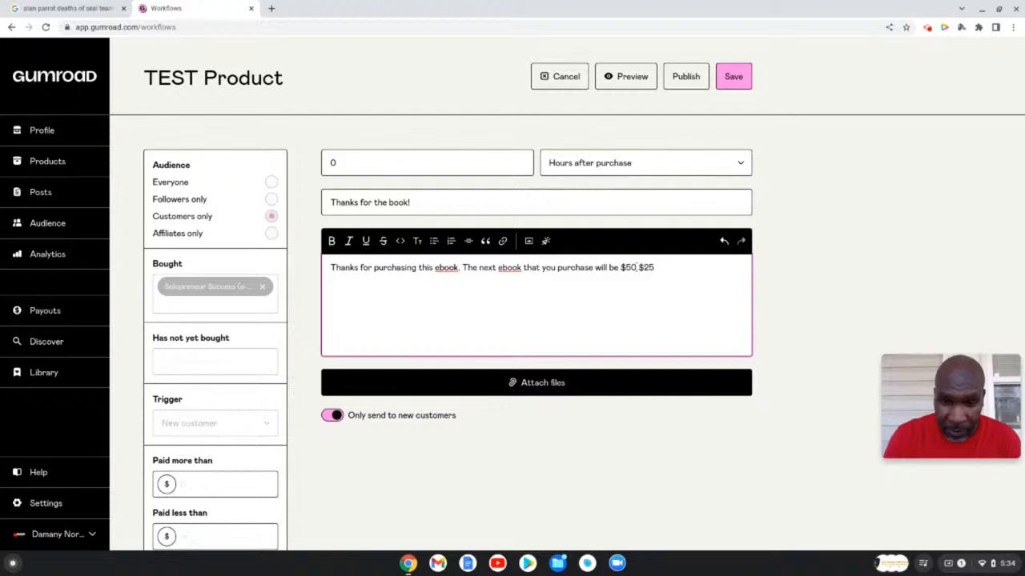
drag(637, 267, 622, 268)
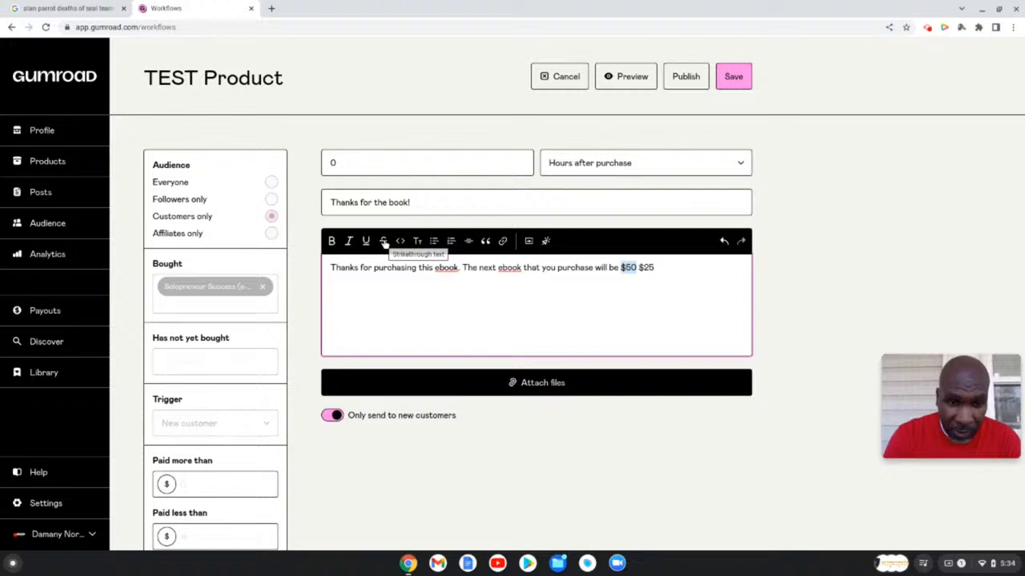
click(383, 240)
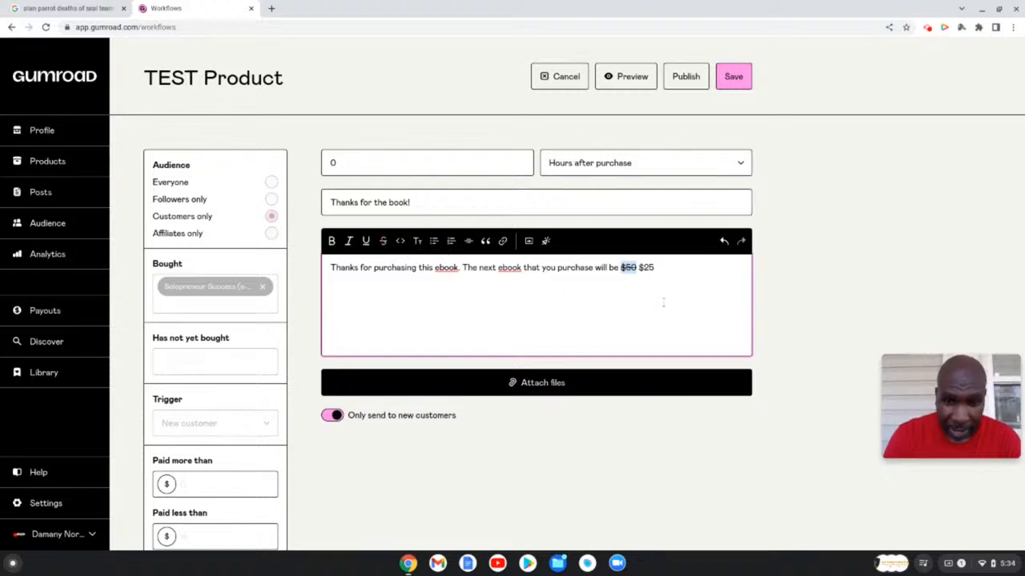
click(690, 272)
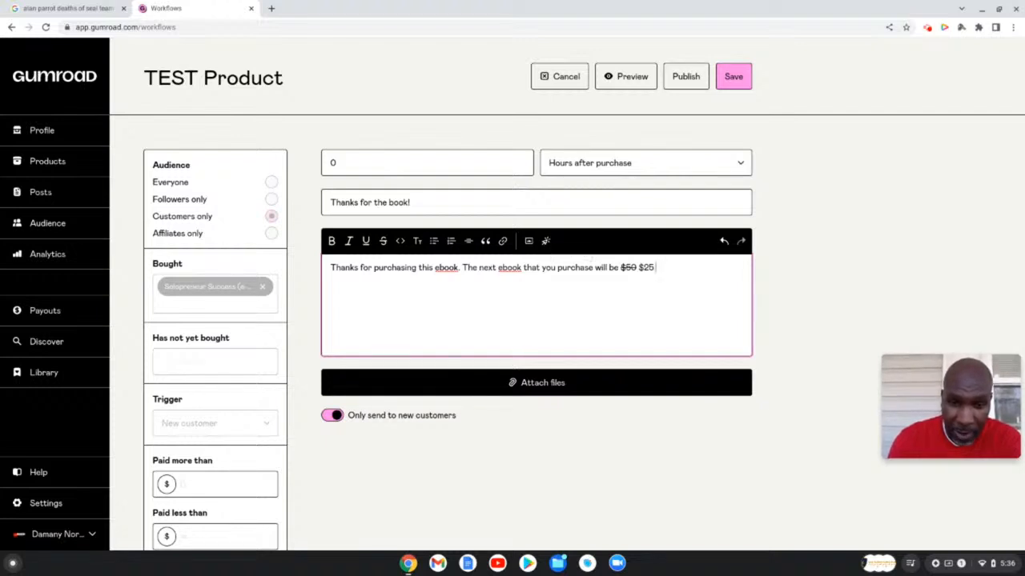
click(545, 241)
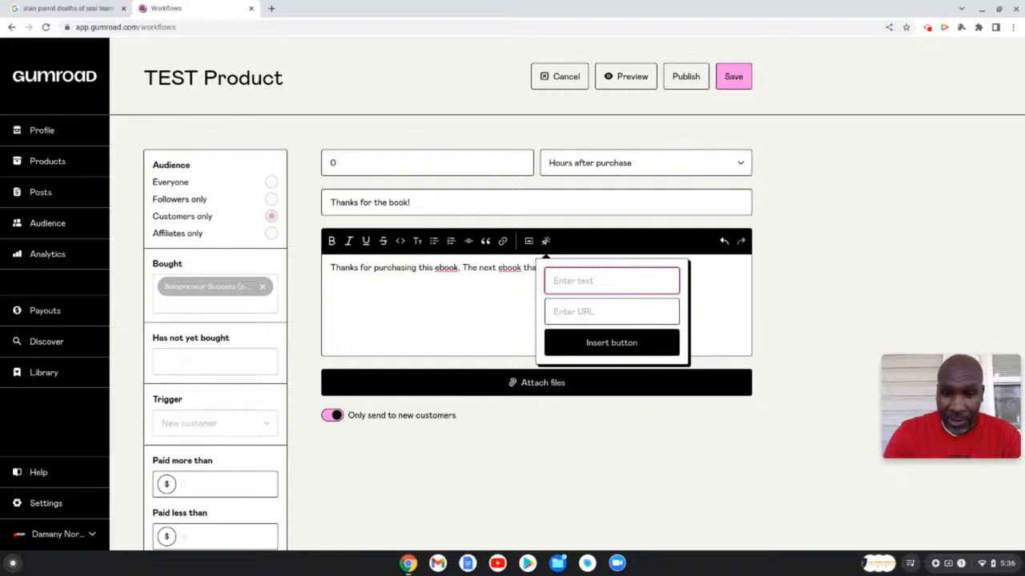
- Insert a 'Click here' button after $25, linking to the seller's address
click(545, 242)
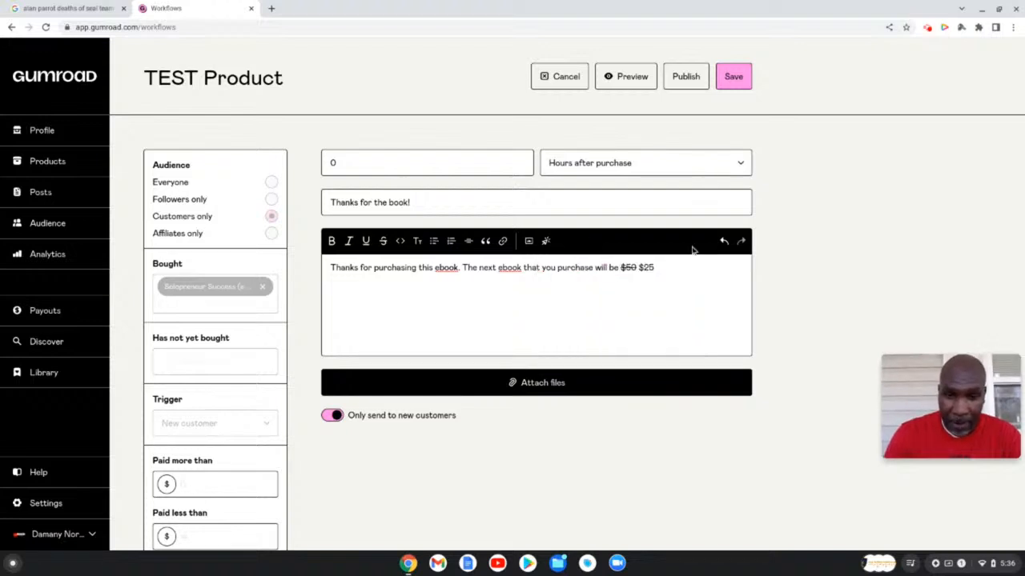
click(674, 266)
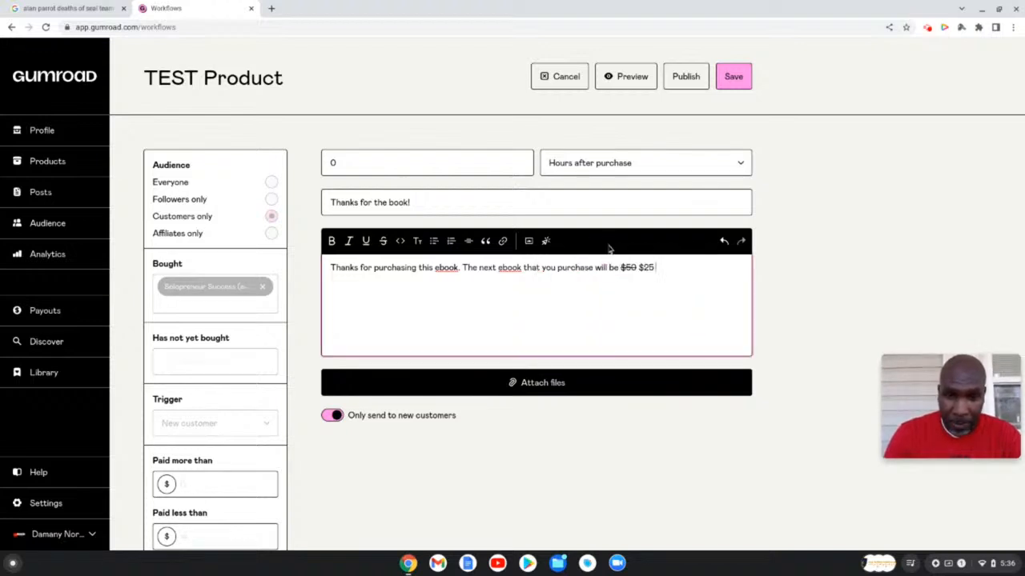
click(547, 242)
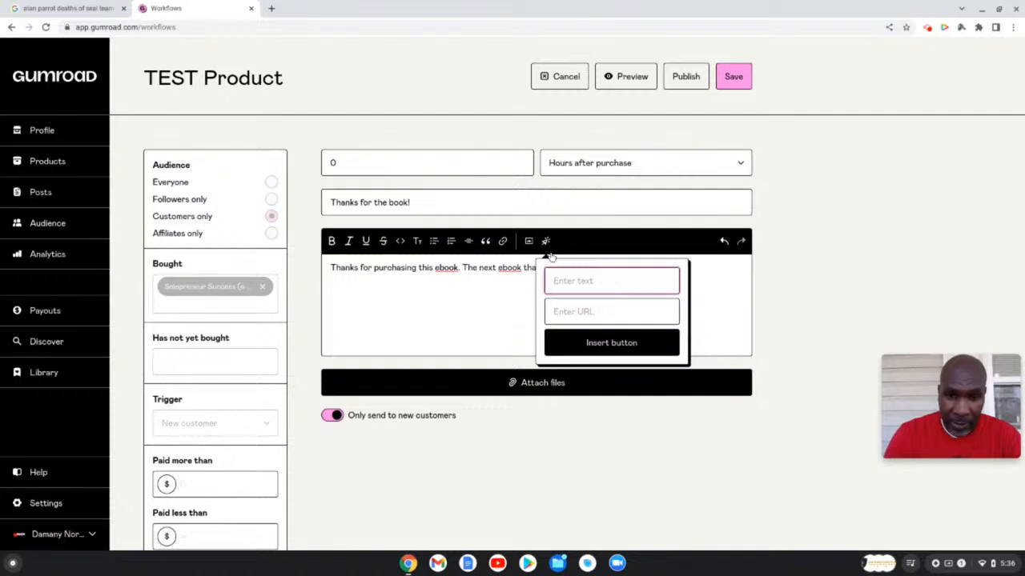
text(Click here)
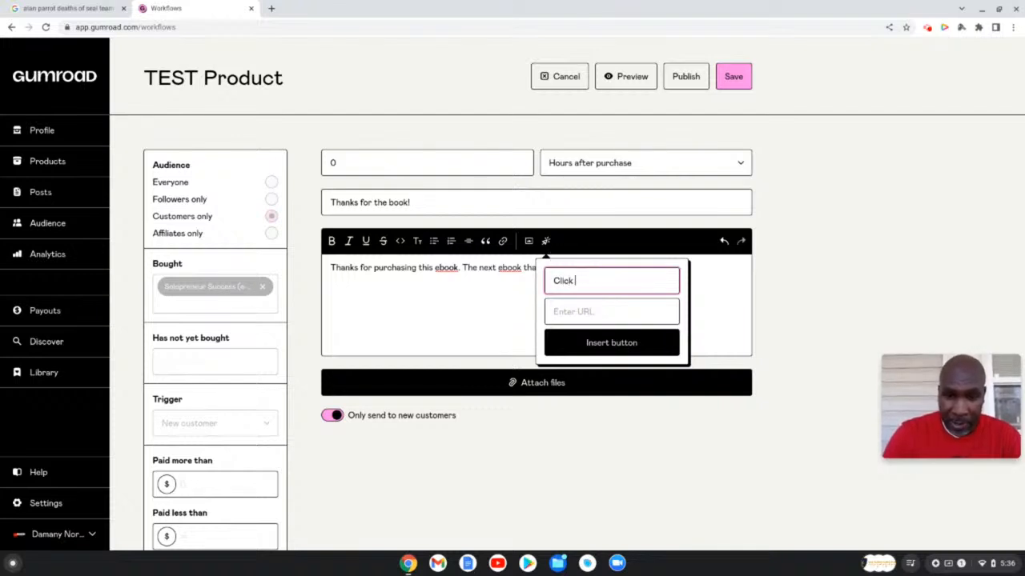
click(577, 311)
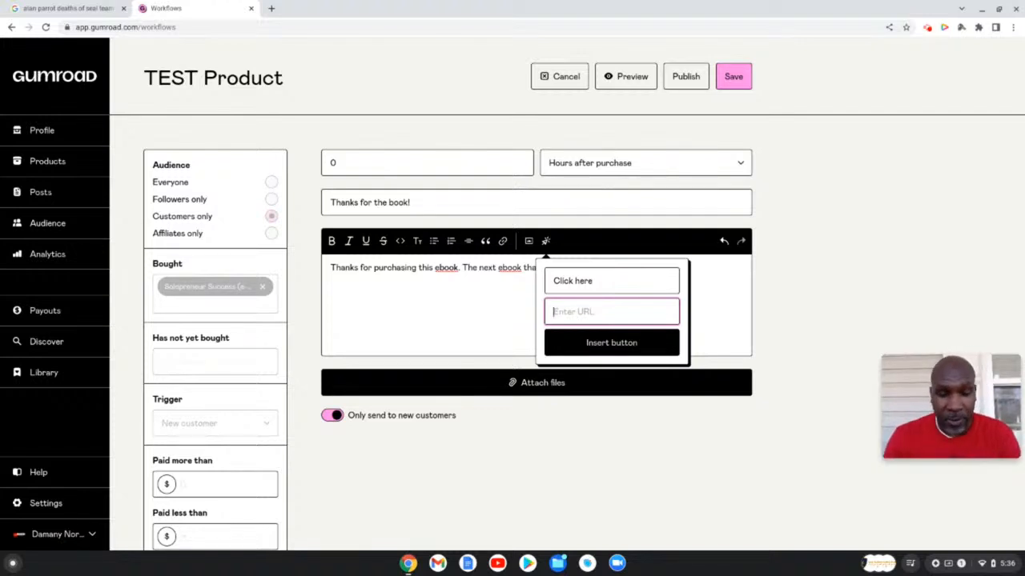
text(http)
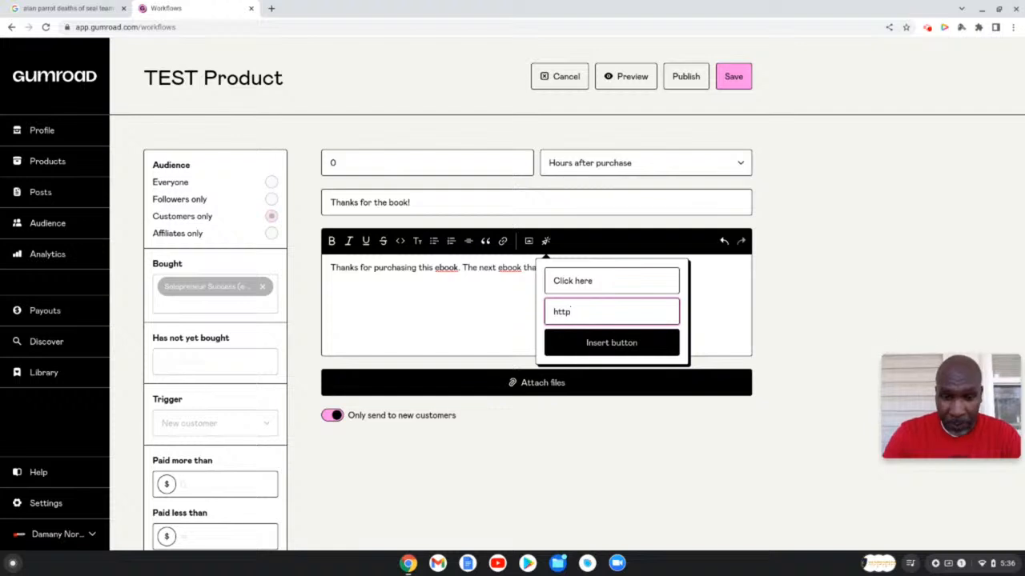
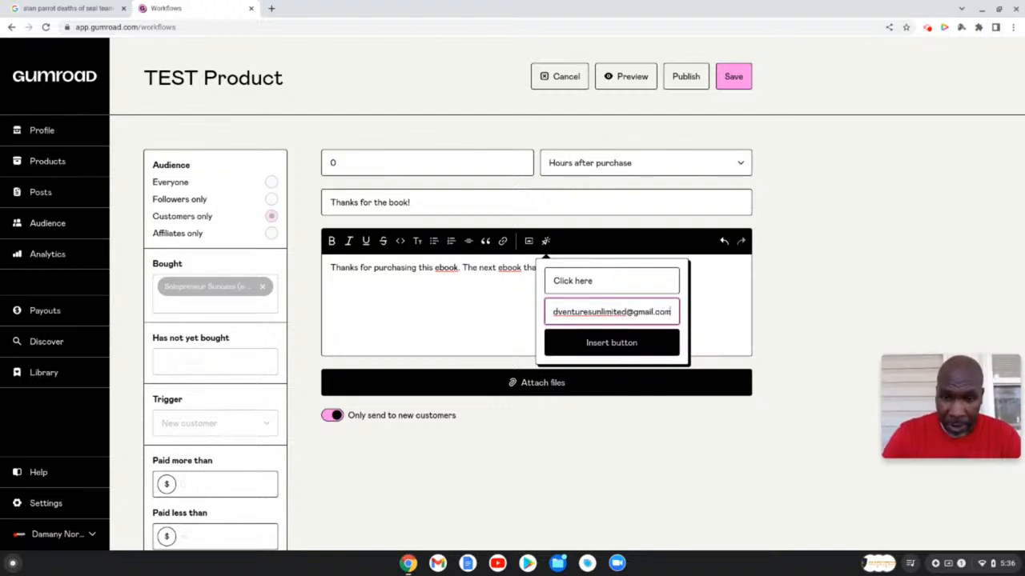
click(607, 346)
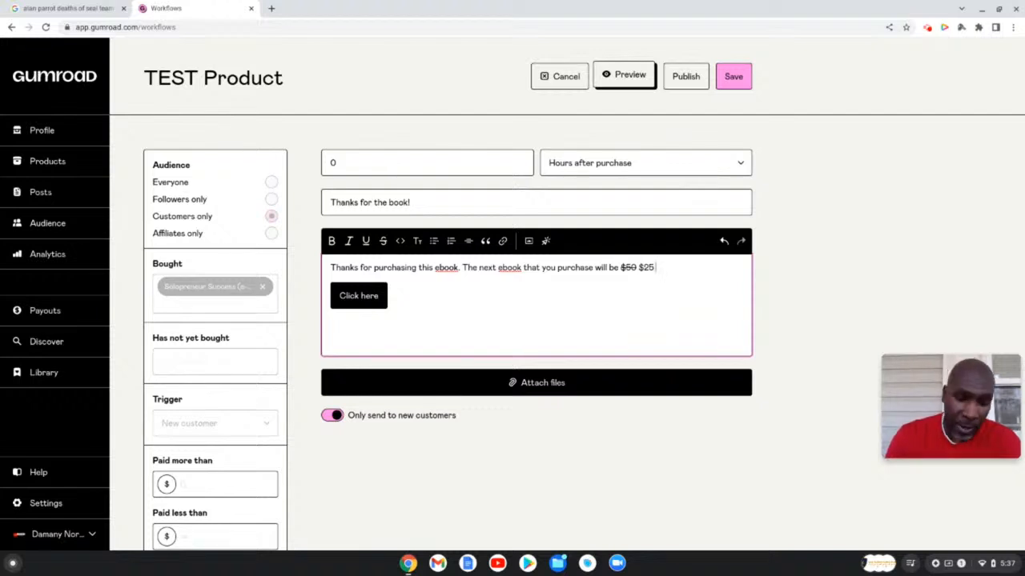
- Preview and save the 'Thanks for the book!' email, then publish the TEST Product workflow
click(626, 82)
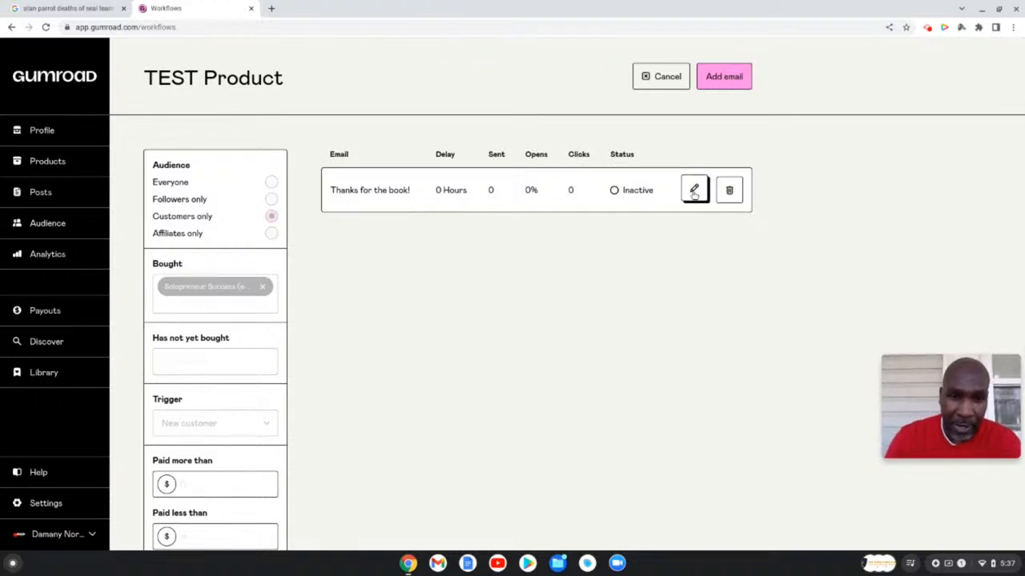
click(693, 193)
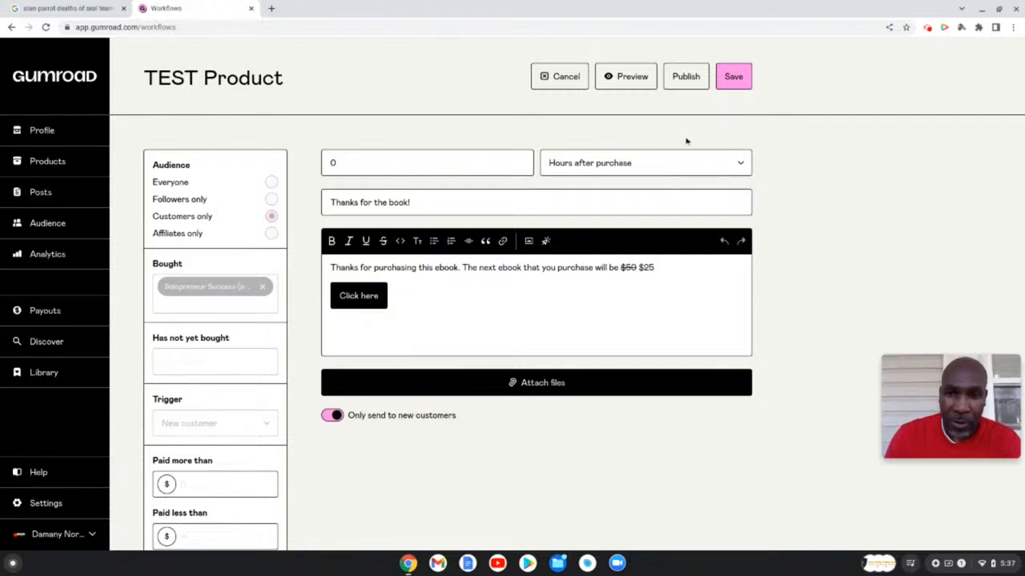
click(732, 79)
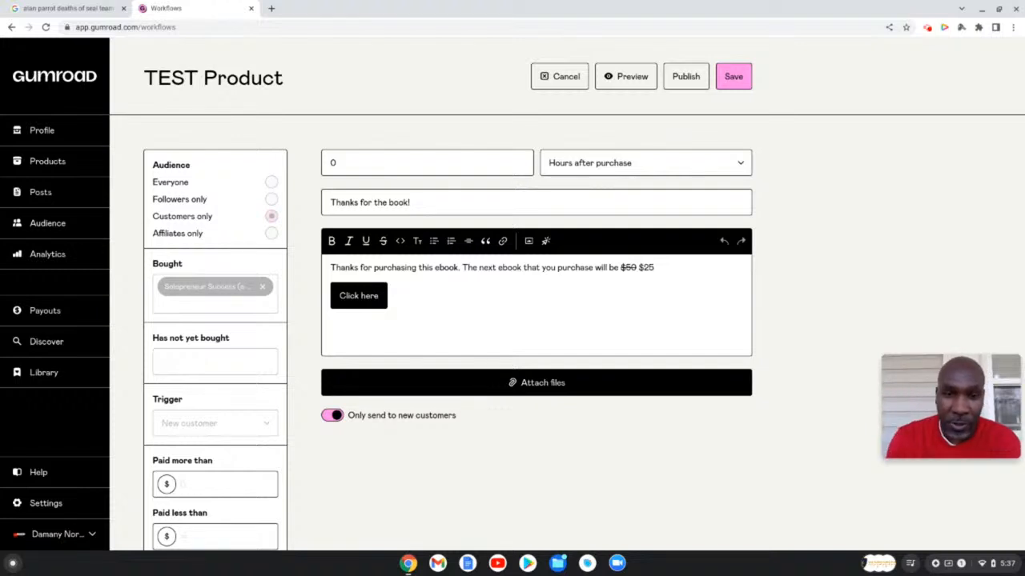
click(685, 77)
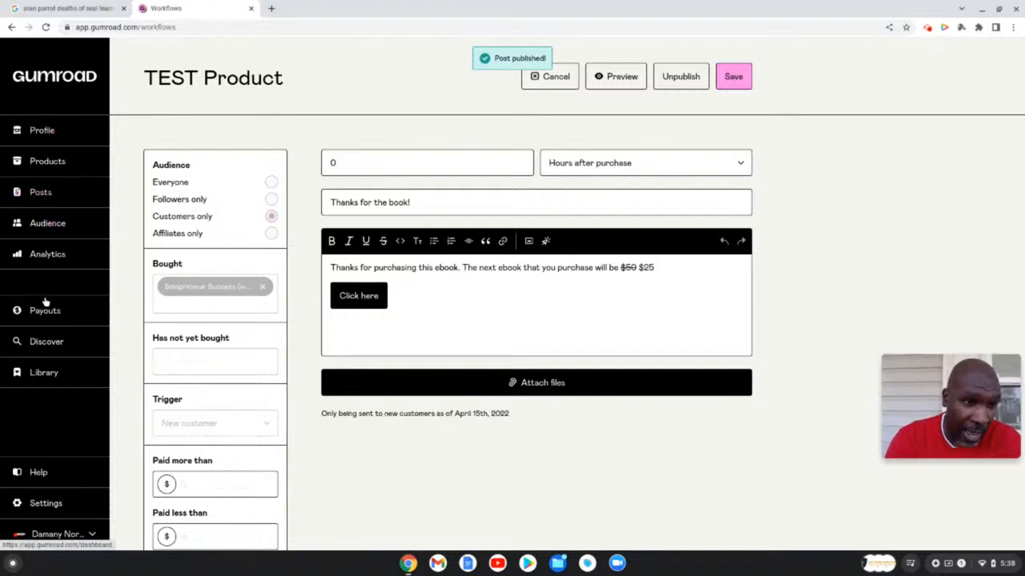
click(42, 195)
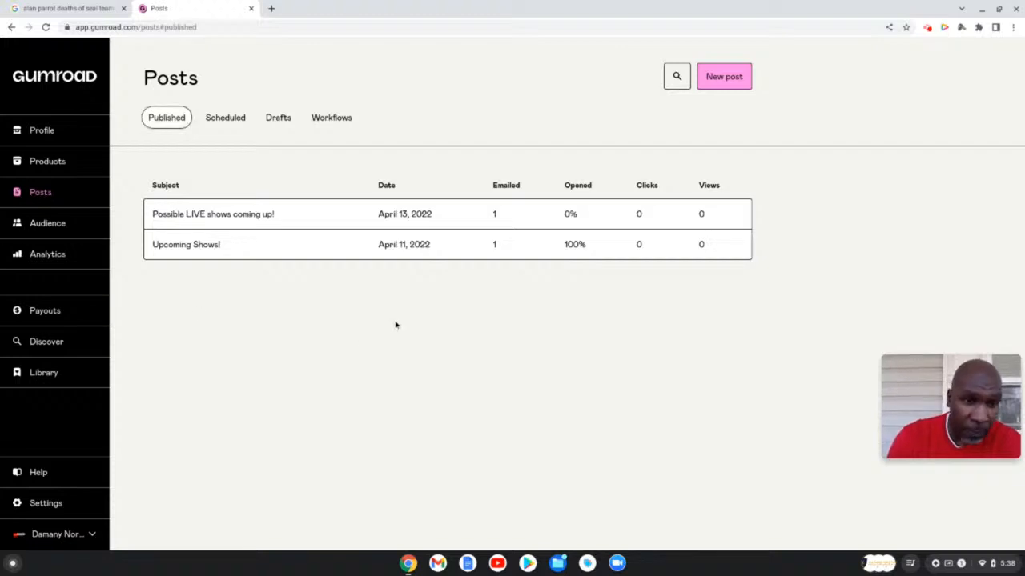
- Open the TEST Product workflow and review the 'Thanks for the book!' email body
click(333, 119)
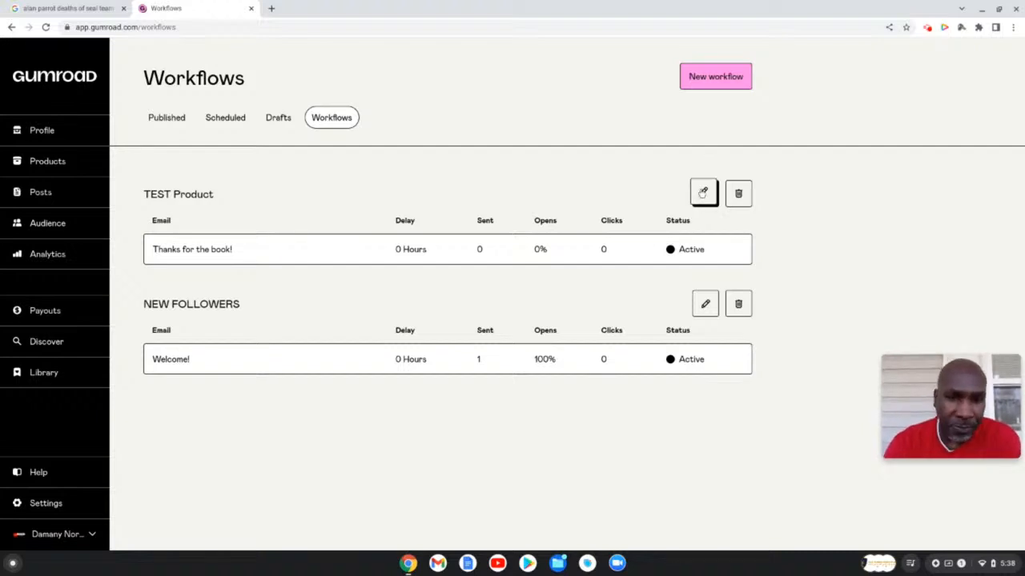
click(703, 192)
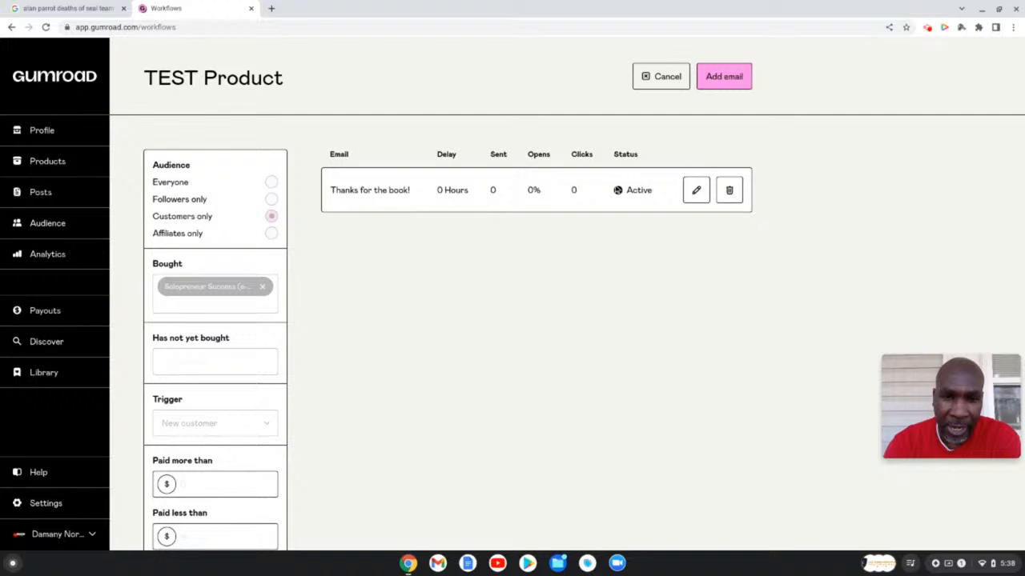
click(695, 190)
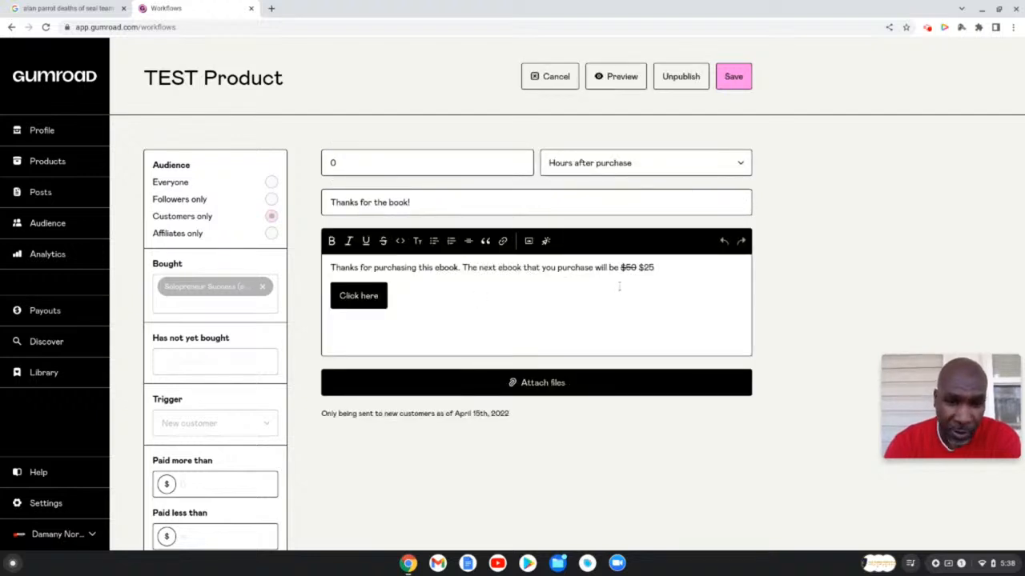
click(398, 295)
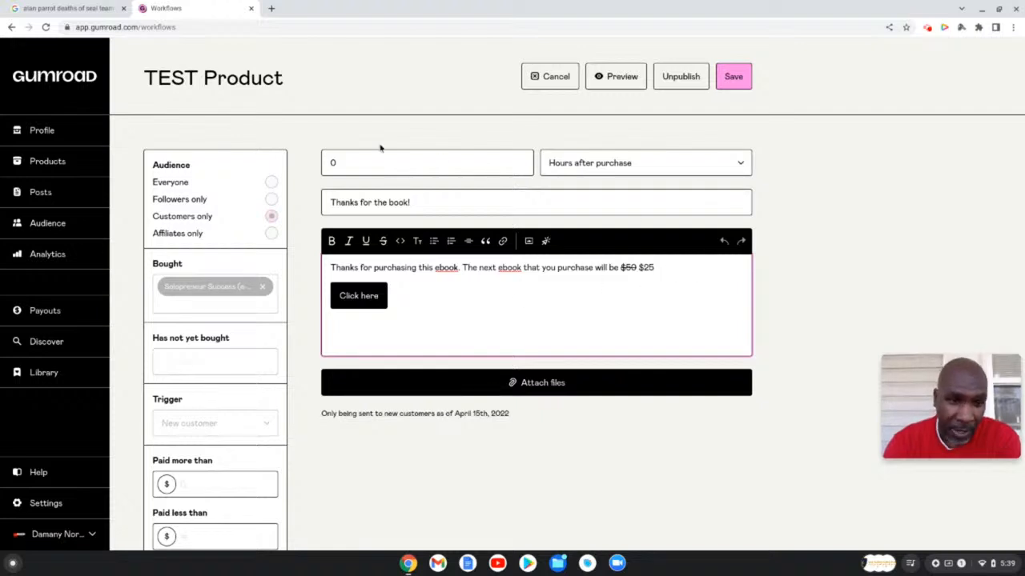
- Return to the Workflows list from Posts and reopen the TEST Product workflow
click(40, 194)
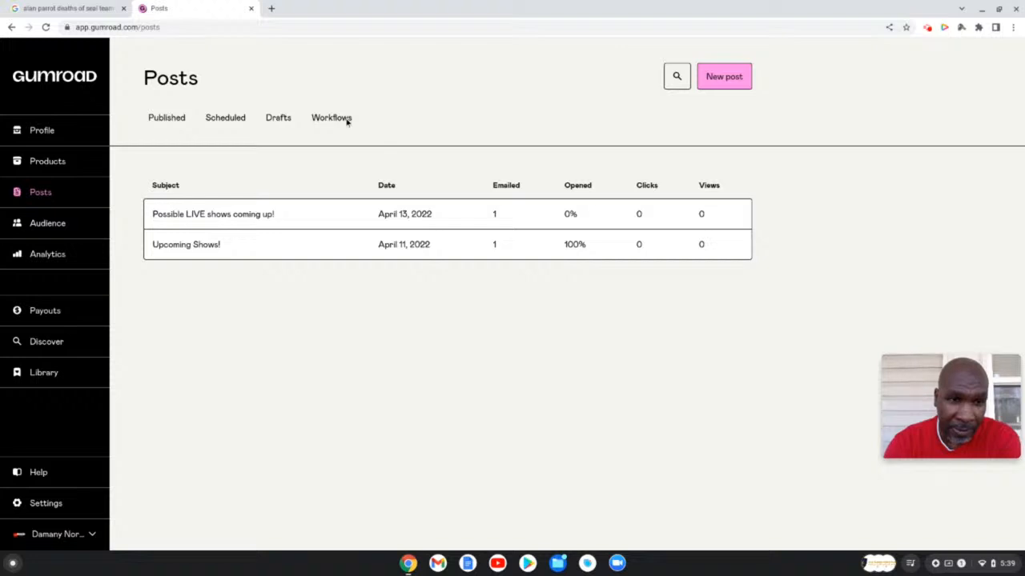
click(346, 120)
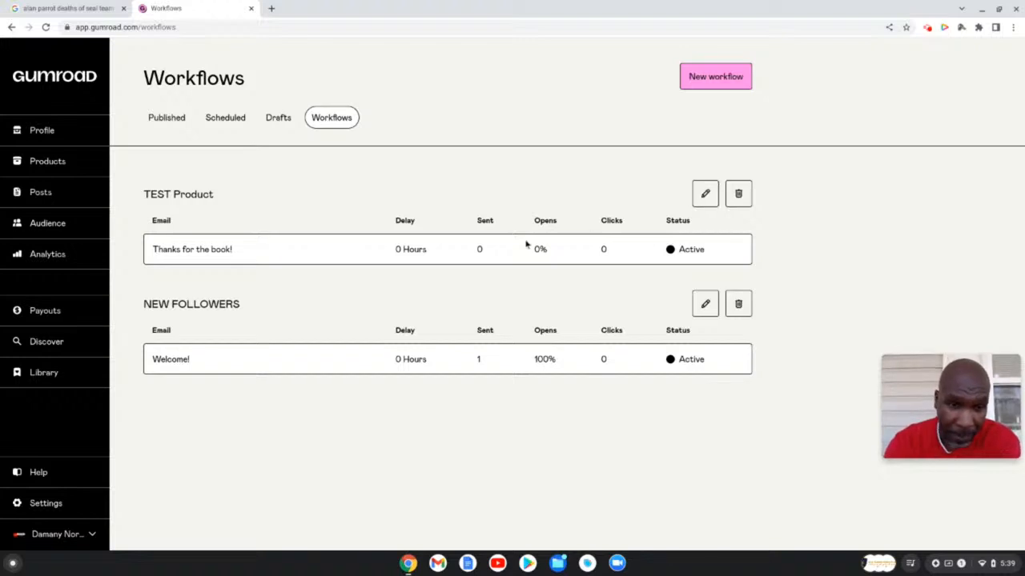
click(702, 194)
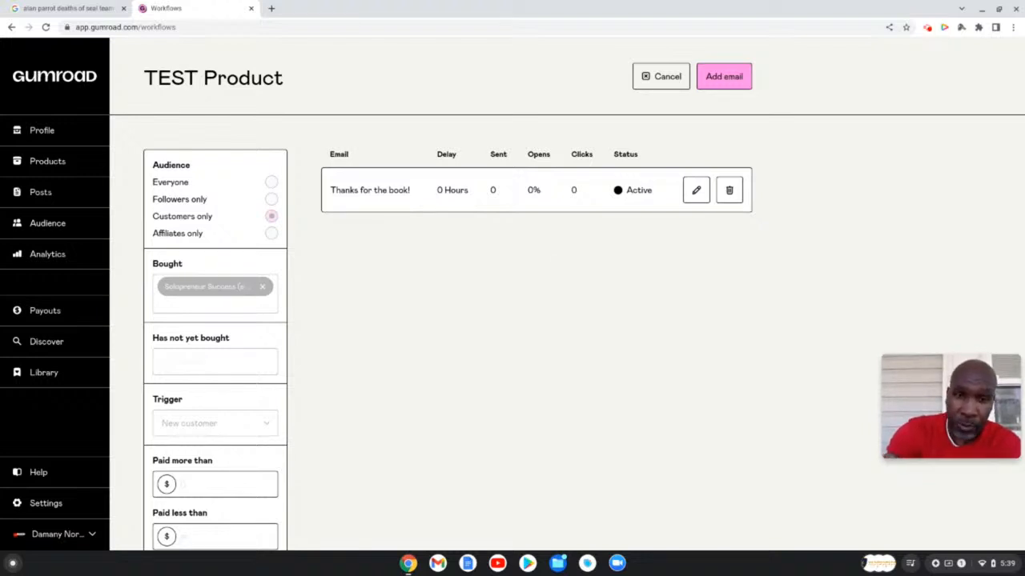
click(726, 80)
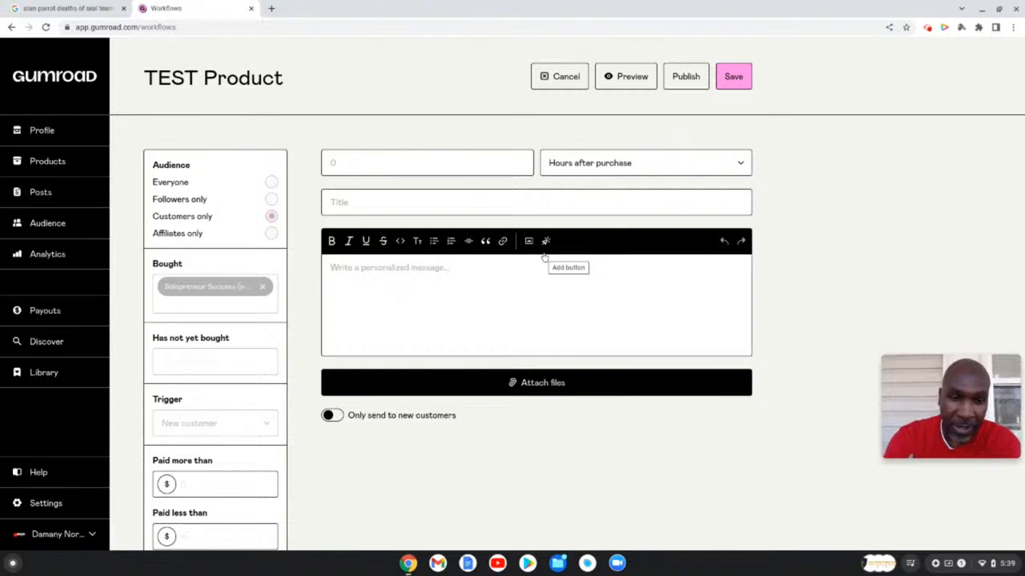
click(742, 165)
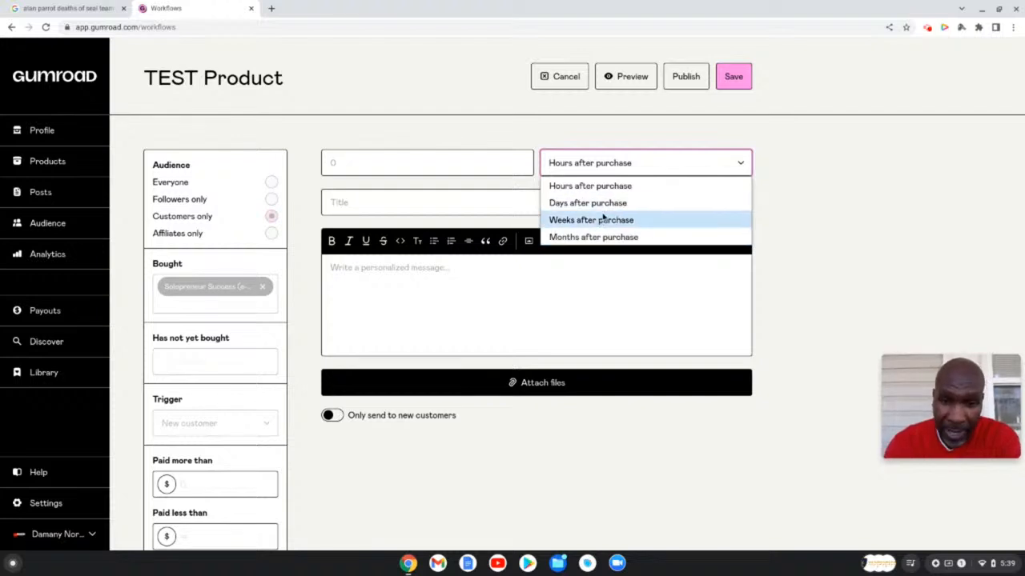
click(811, 175)
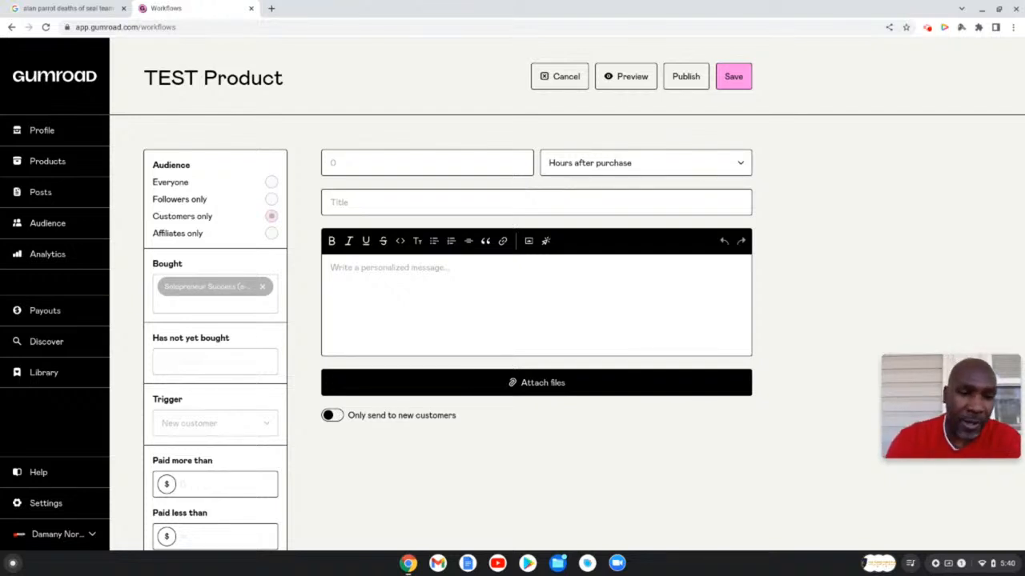
click(445, 162)
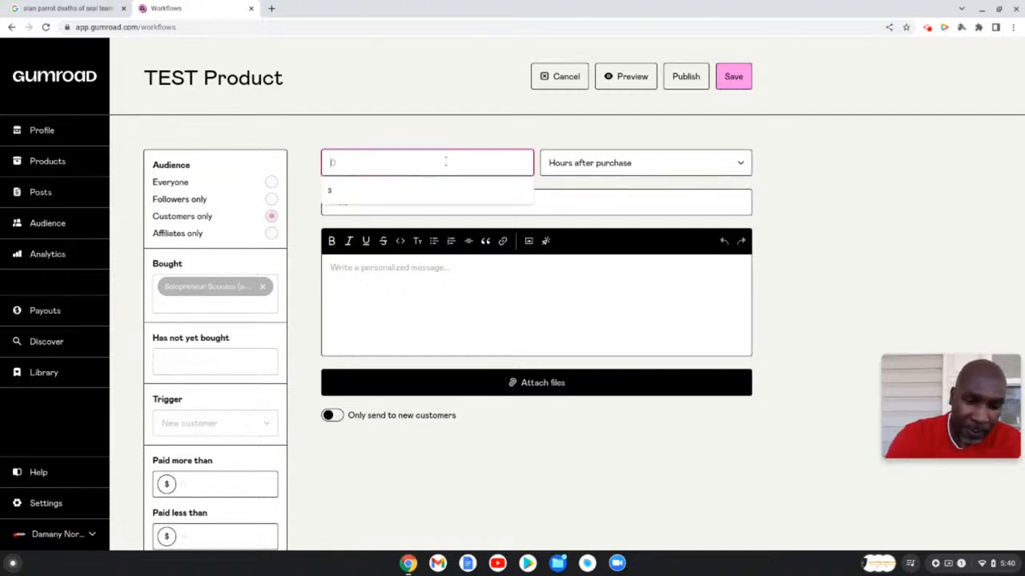
text(7)
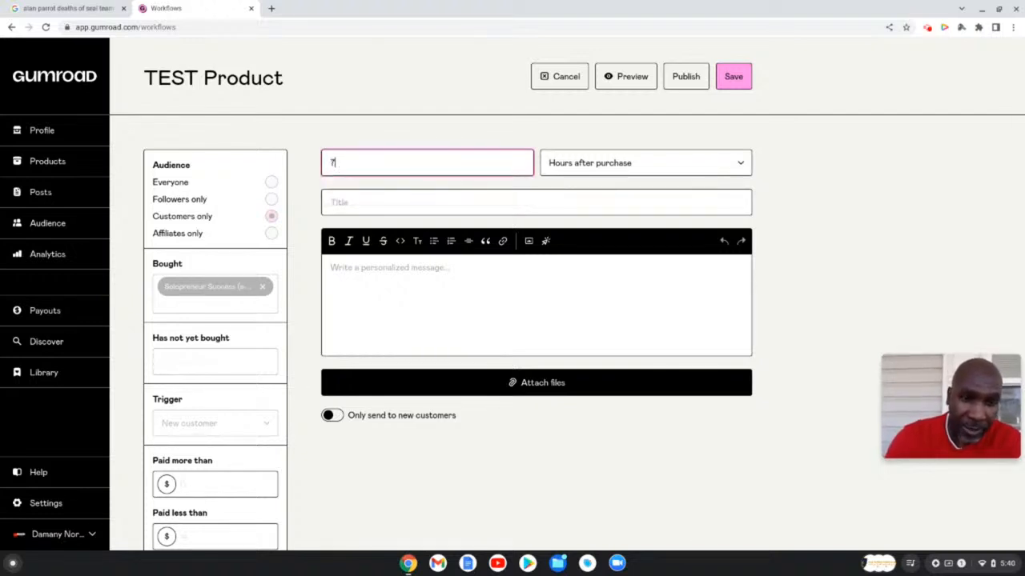
click(741, 164)
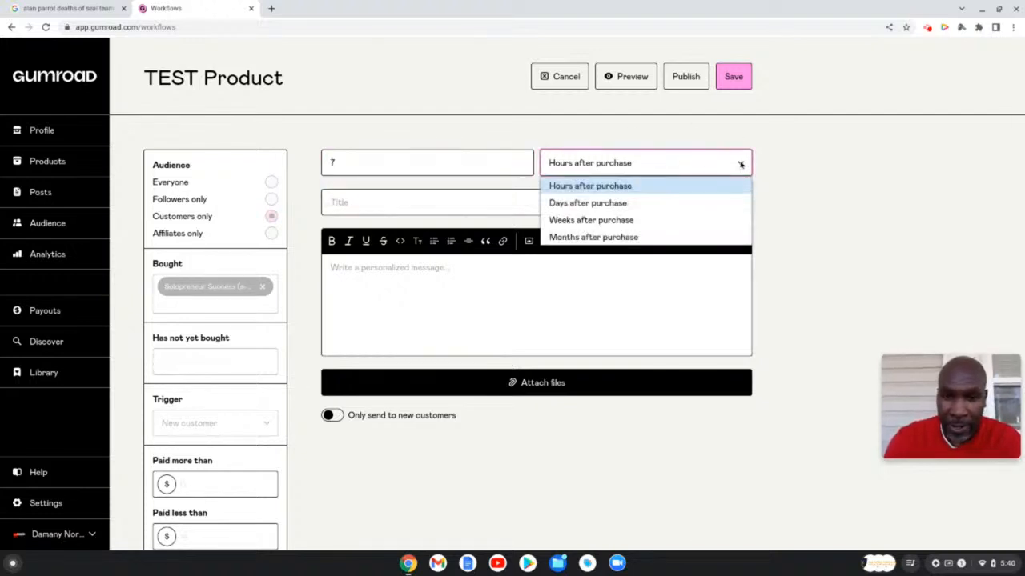
click(615, 207)
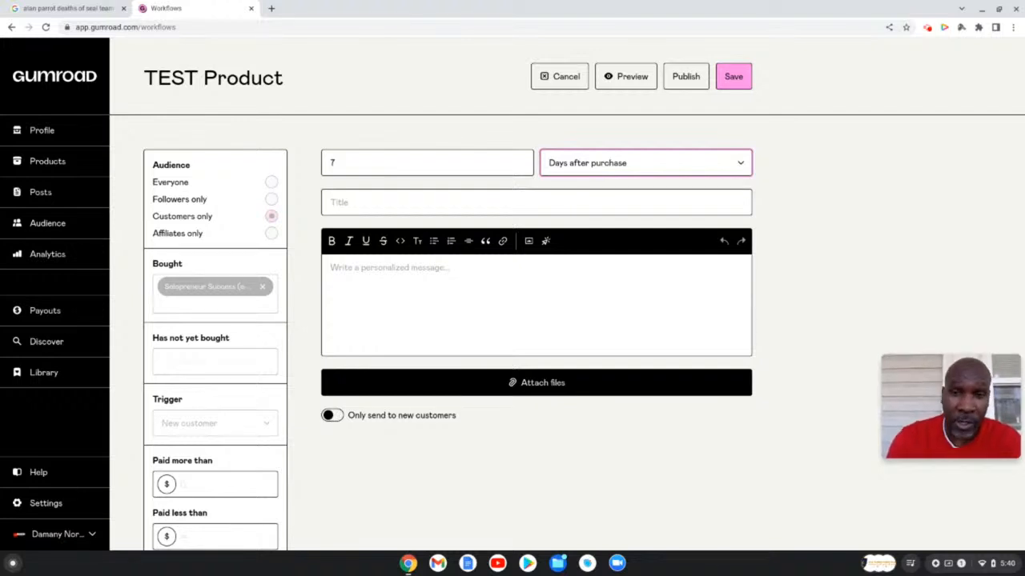
click(331, 416)
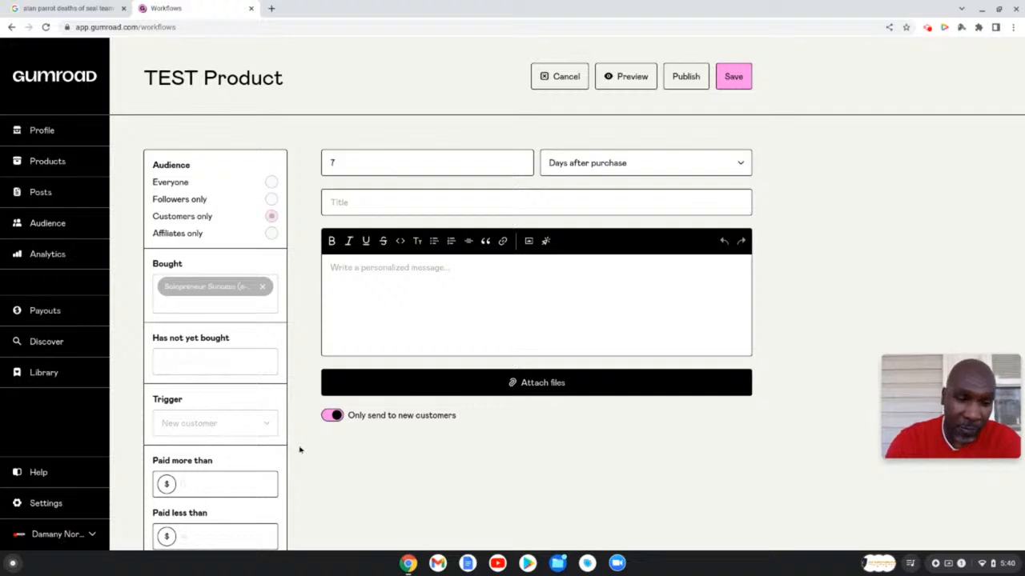
click(328, 415)
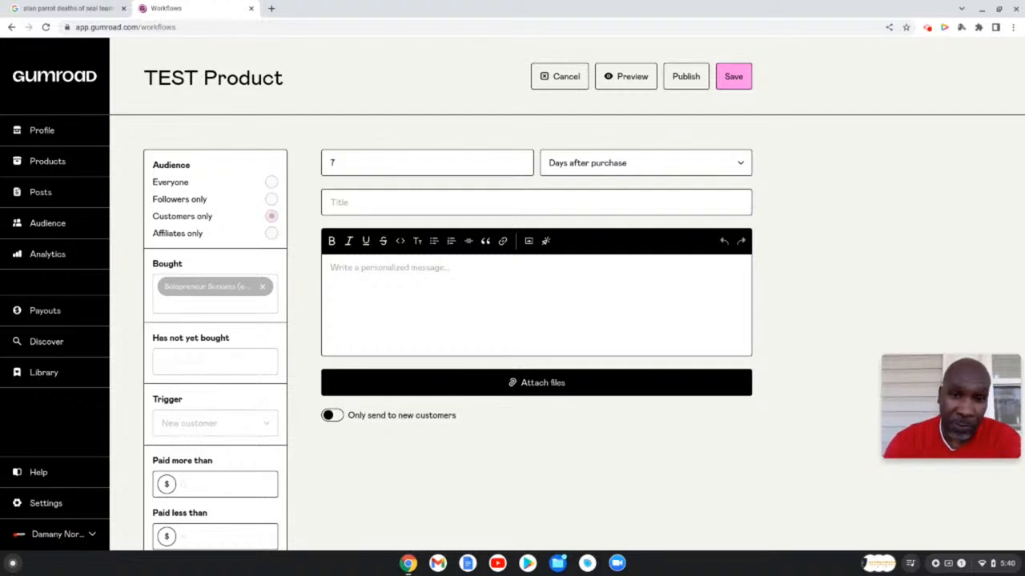
click(553, 80)
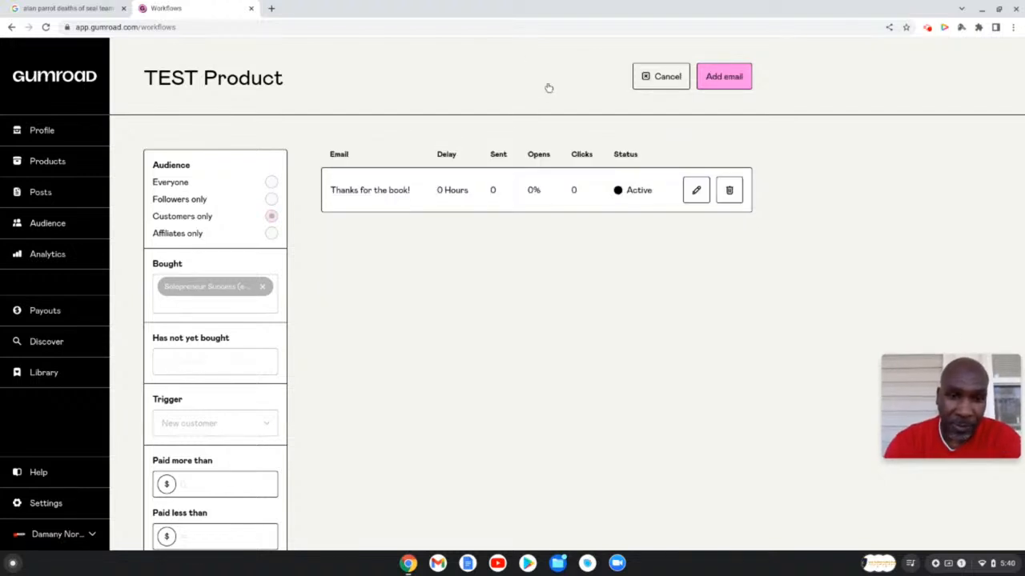